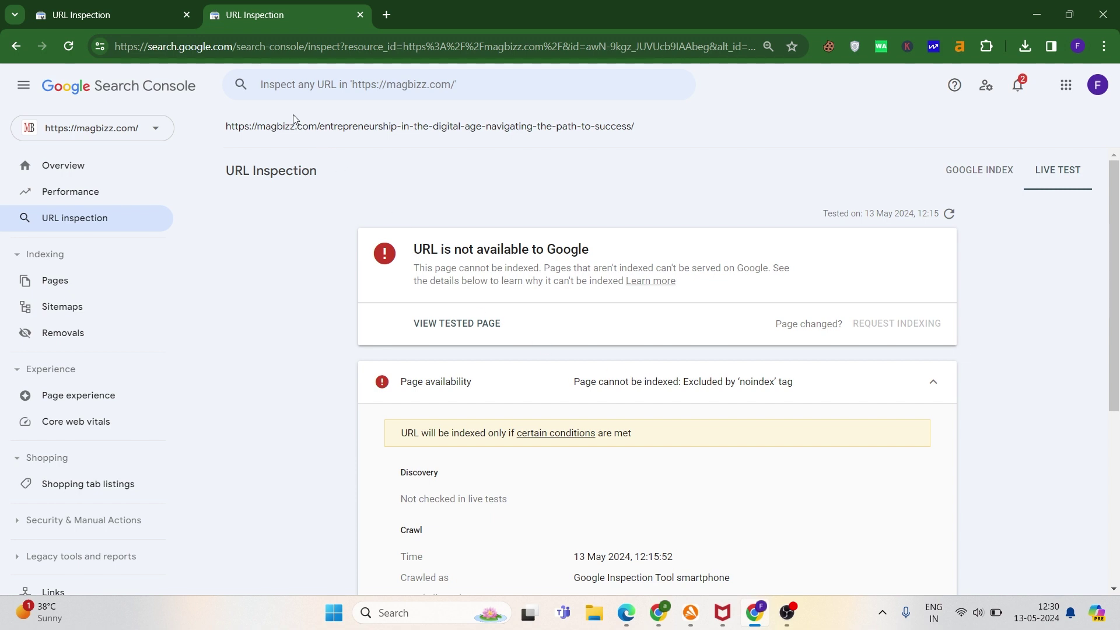
Select the full address of the inspected Magbizz post in the URL Inspection report
triple_click(359, 137)
key(ctrl+c)
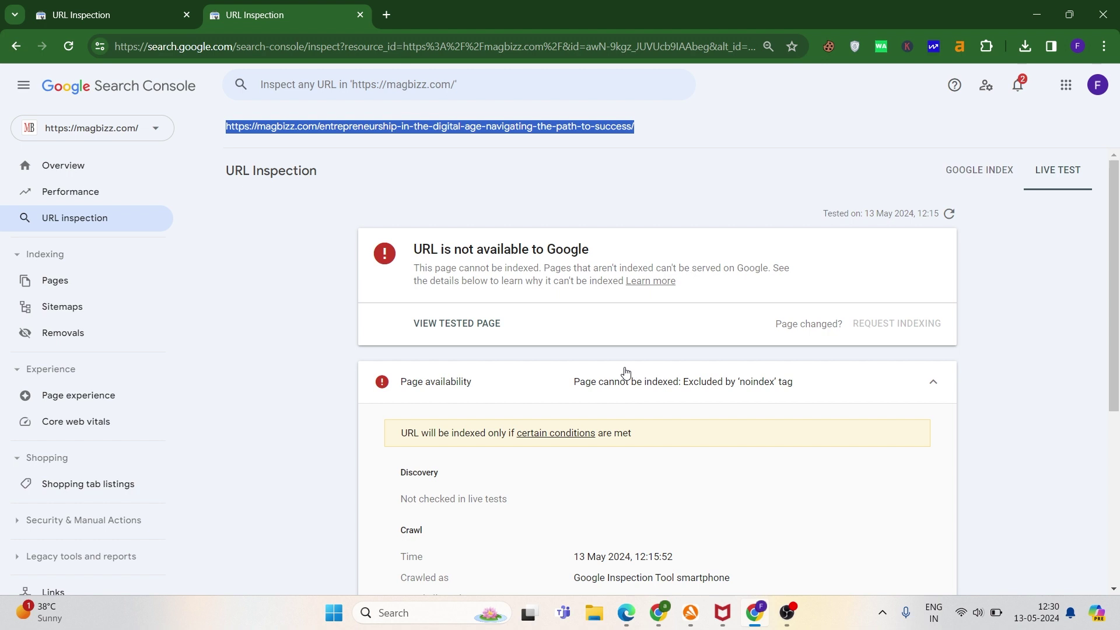
click(387, 13)
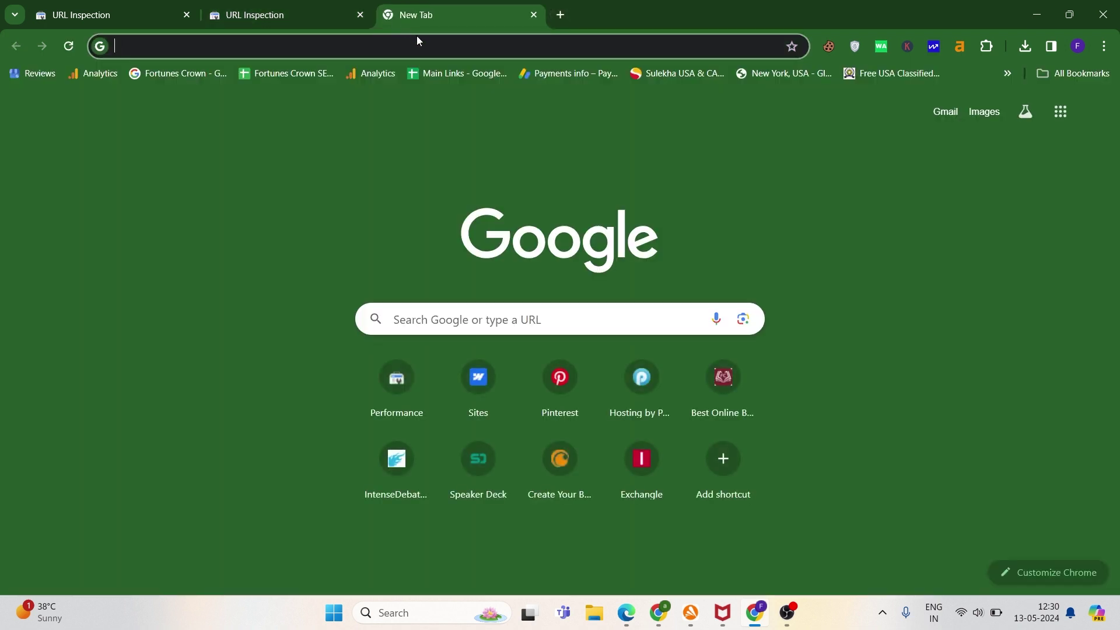
text(ite)
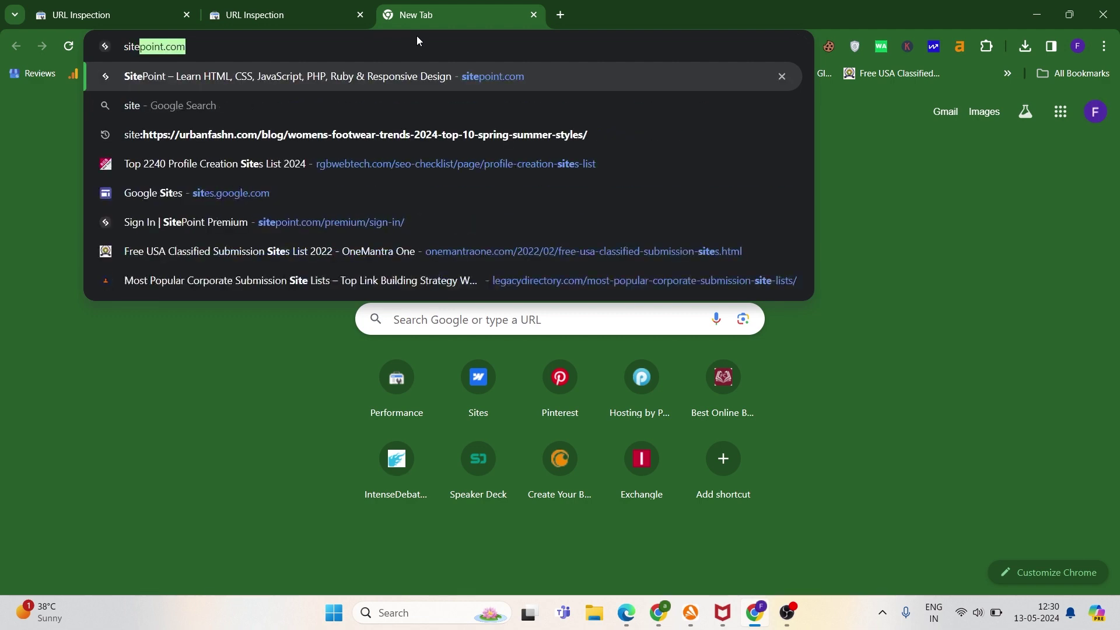
text(:)
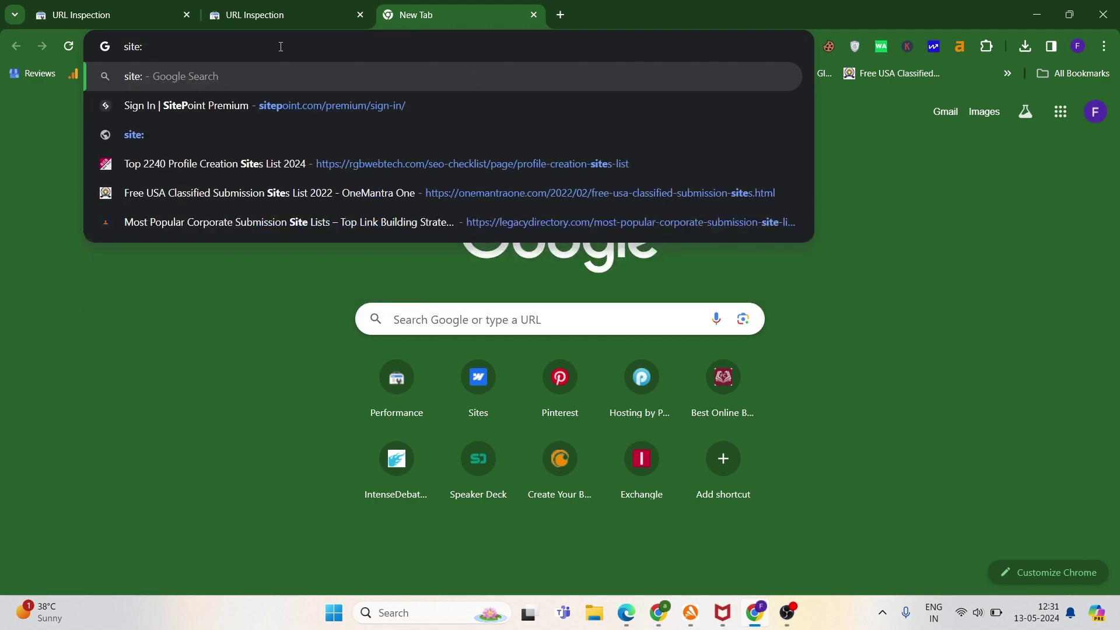
click(280, 11)
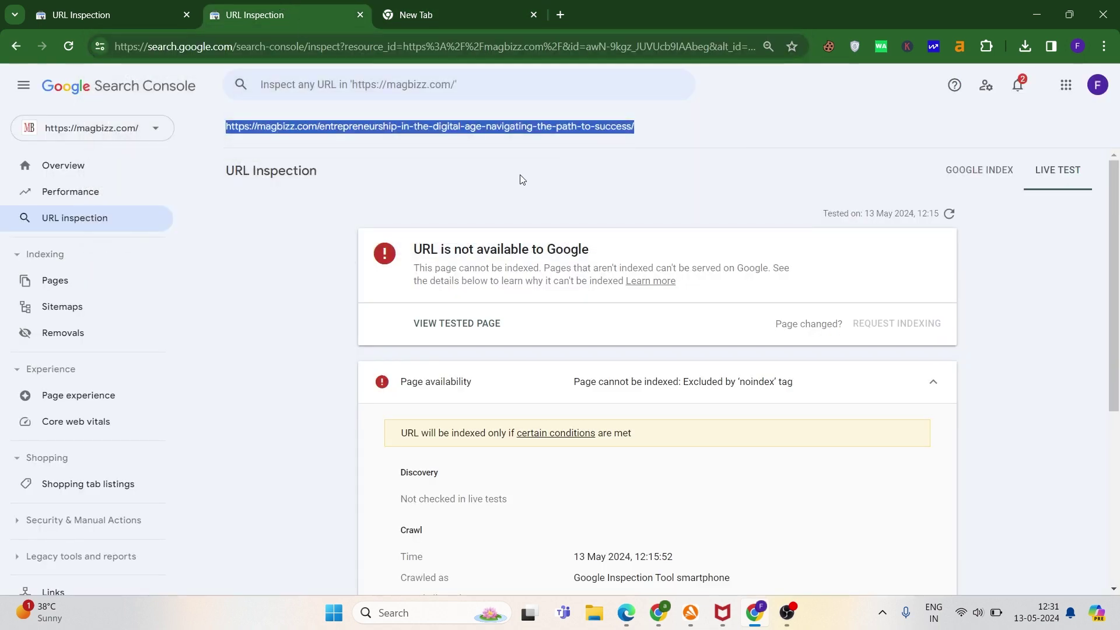
click(433, 5)
key(ctrl+v)
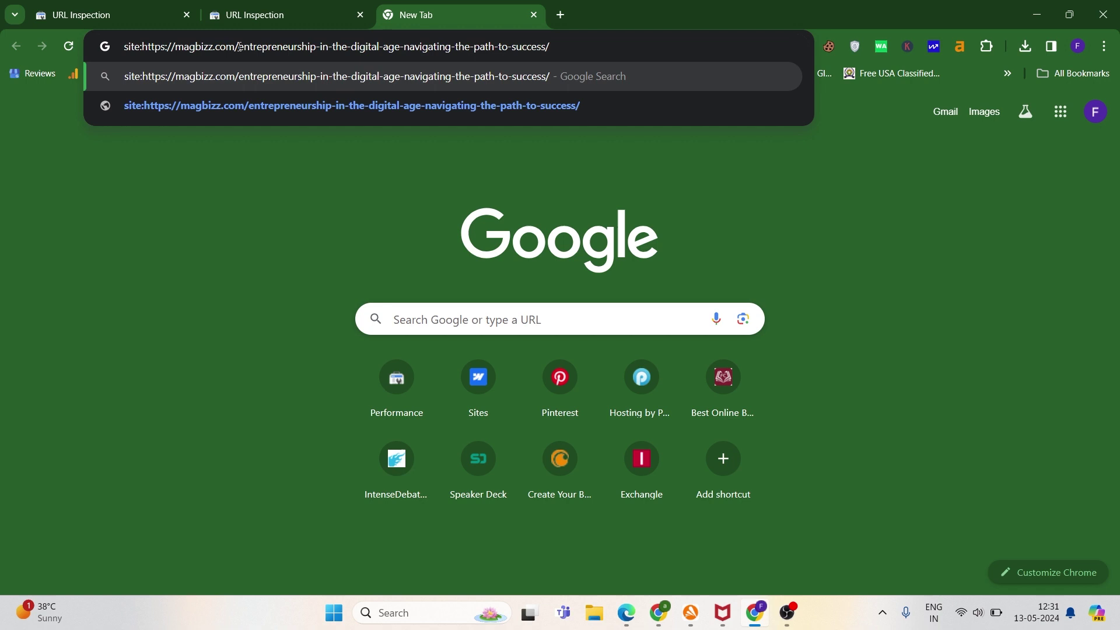
drag(238, 46, 688, 22)
key(BackSpace)
key(Return)
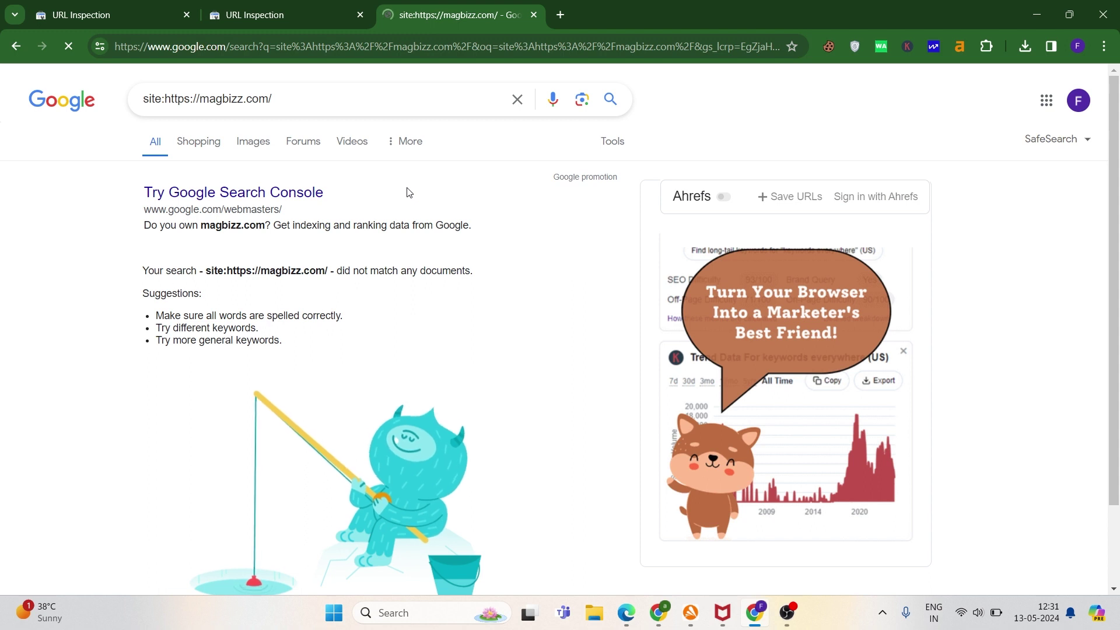
click(338, 5)
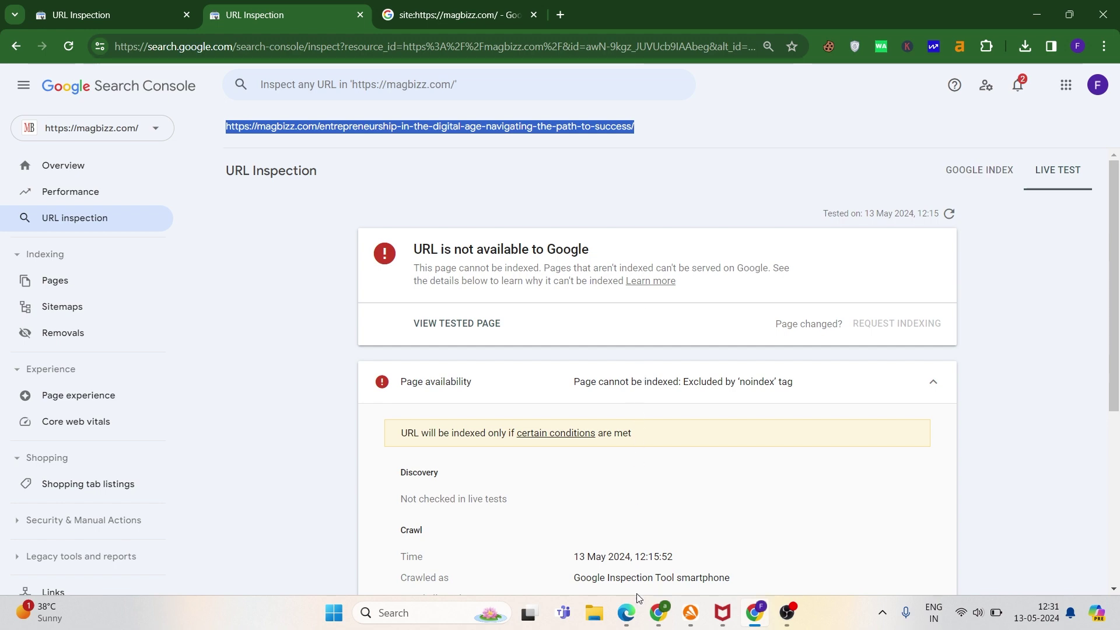
Open the Magbizz article in the post editor and expand its Yoast Advanced settings
mouse_move(627, 612)
click(670, 541)
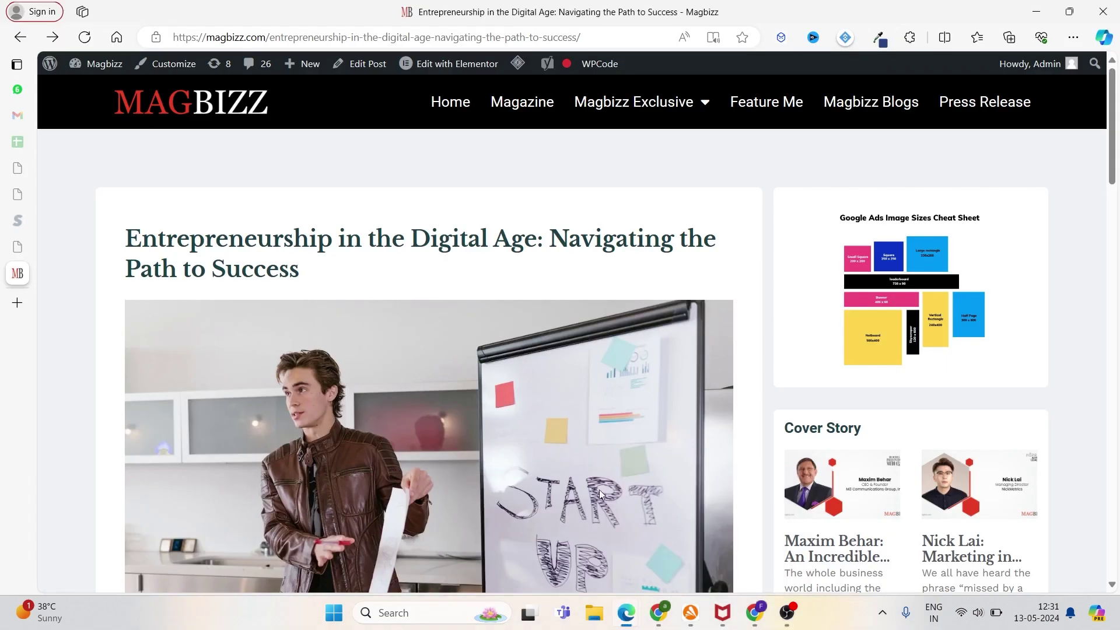
click(389, 70)
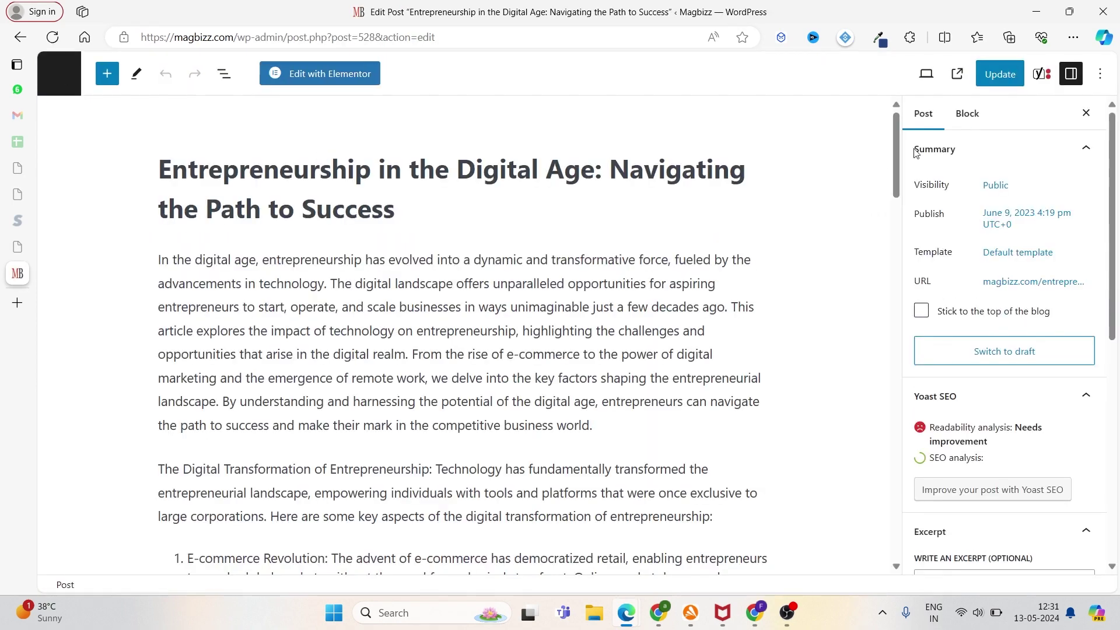
drag(891, 122, 911, 498)
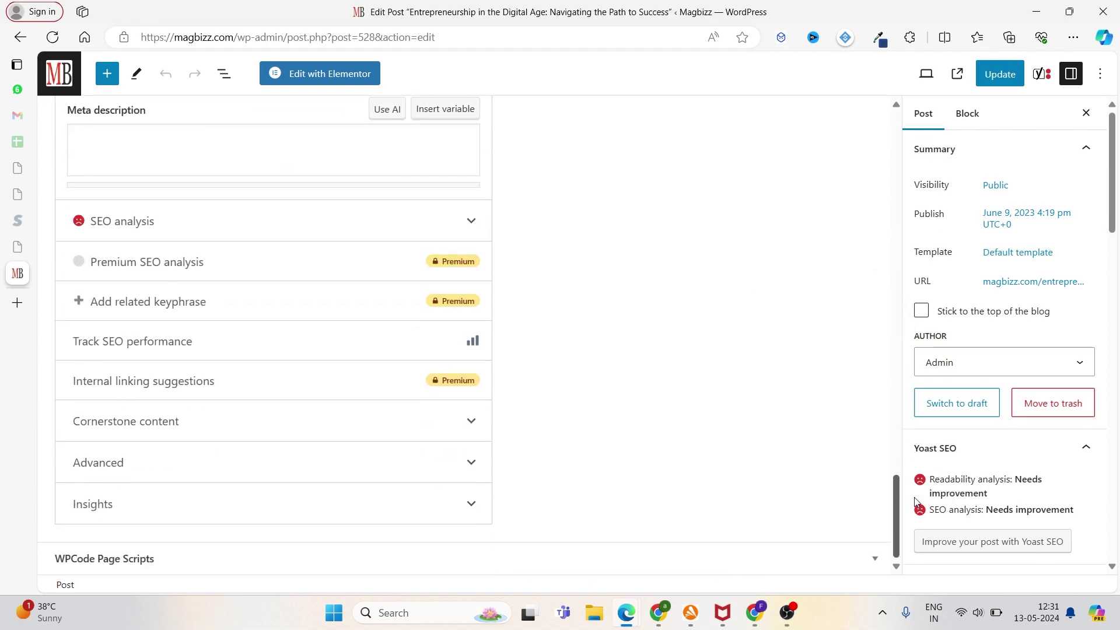
click(447, 457)
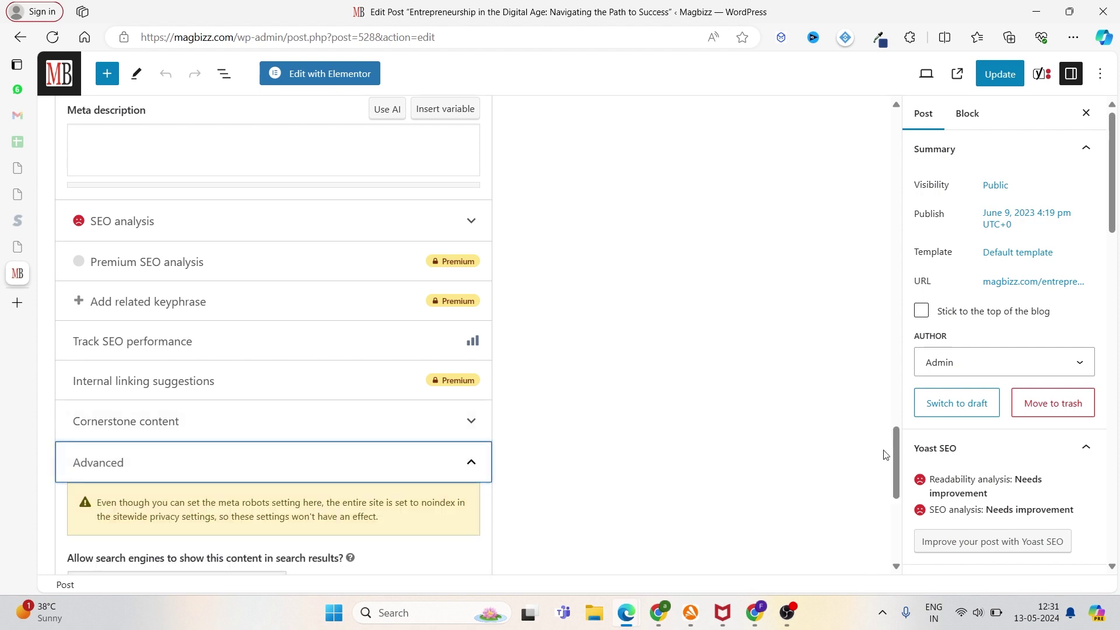
Review the sitewide noindex warning and the 'Allow search engines' choices without changing them
scroll(181, 378, down, 4)
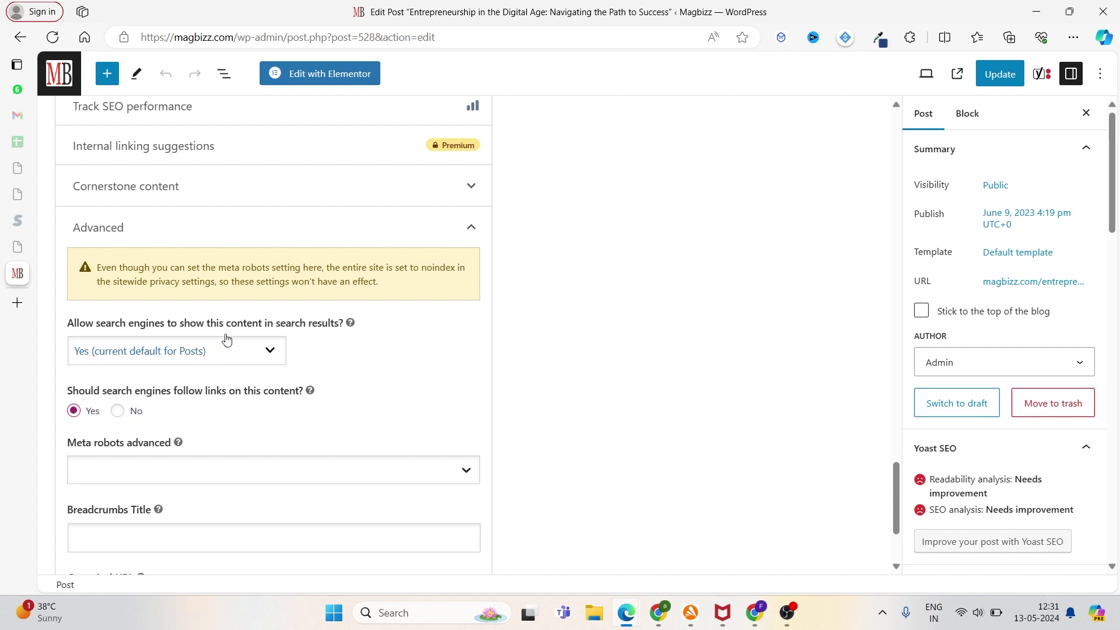
drag(98, 269, 388, 281)
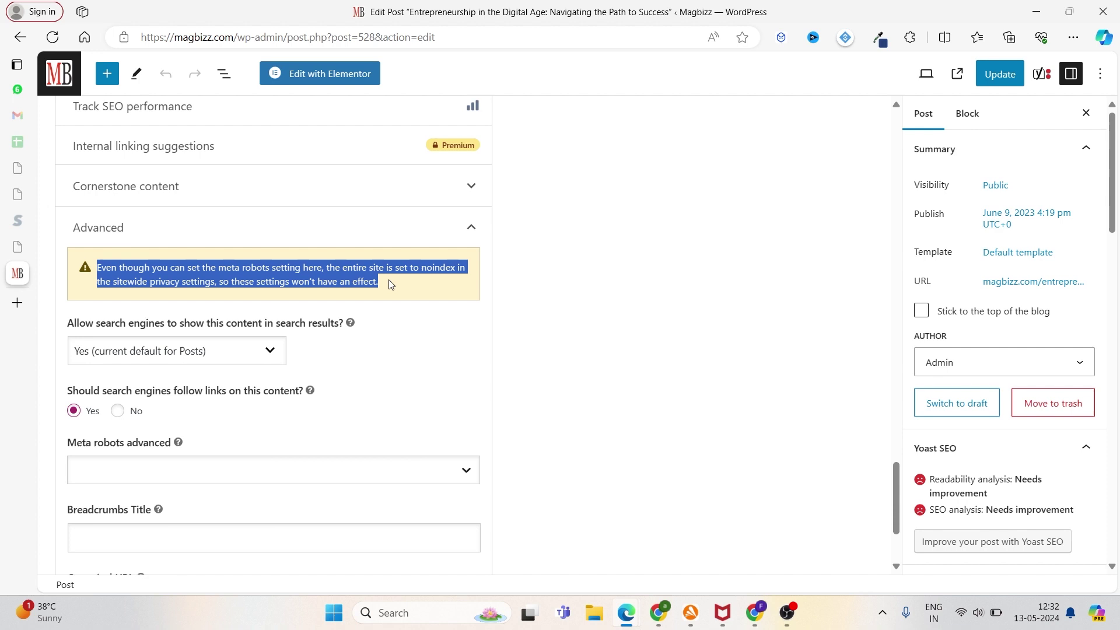
click(389, 281)
drag(386, 281, 80, 268)
click(166, 356)
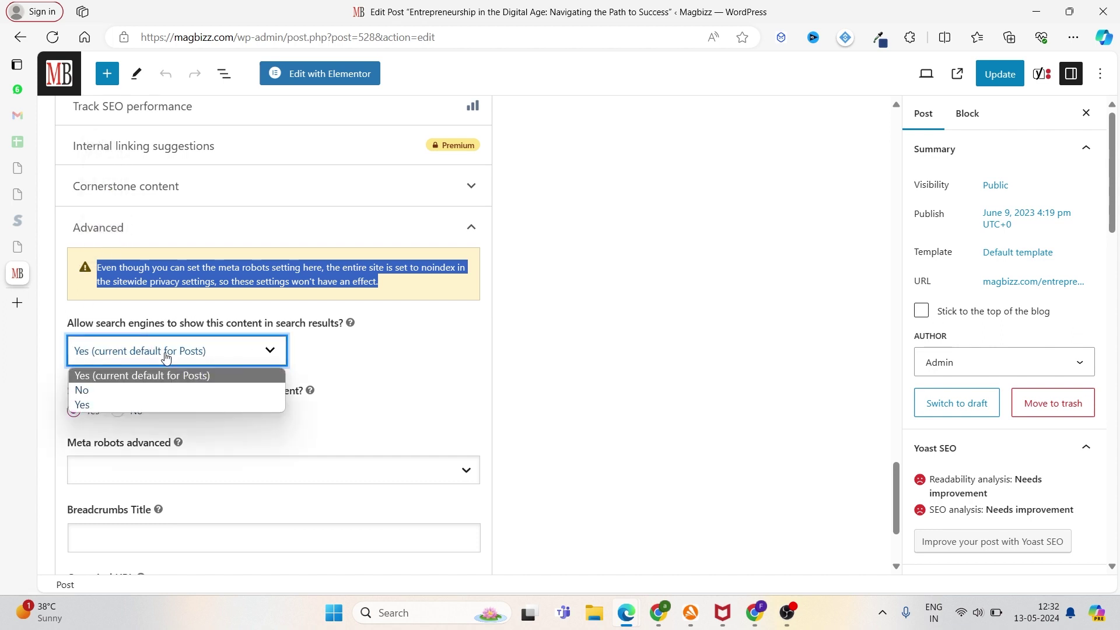
click(394, 381)
triple_click(244, 276)
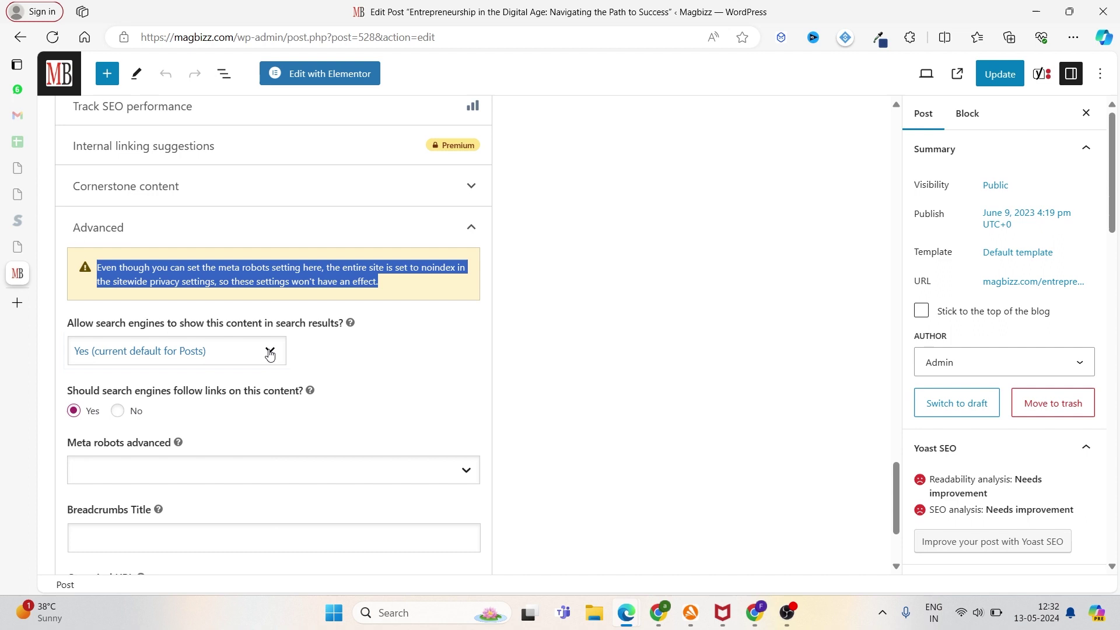
mouse_move(55, 151)
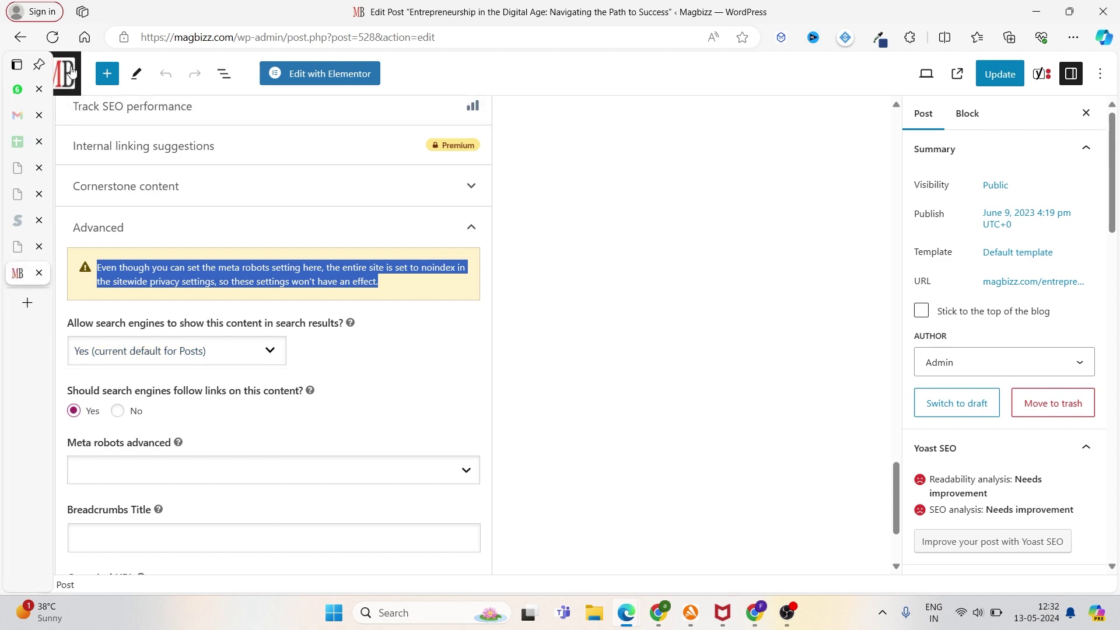
click(69, 70)
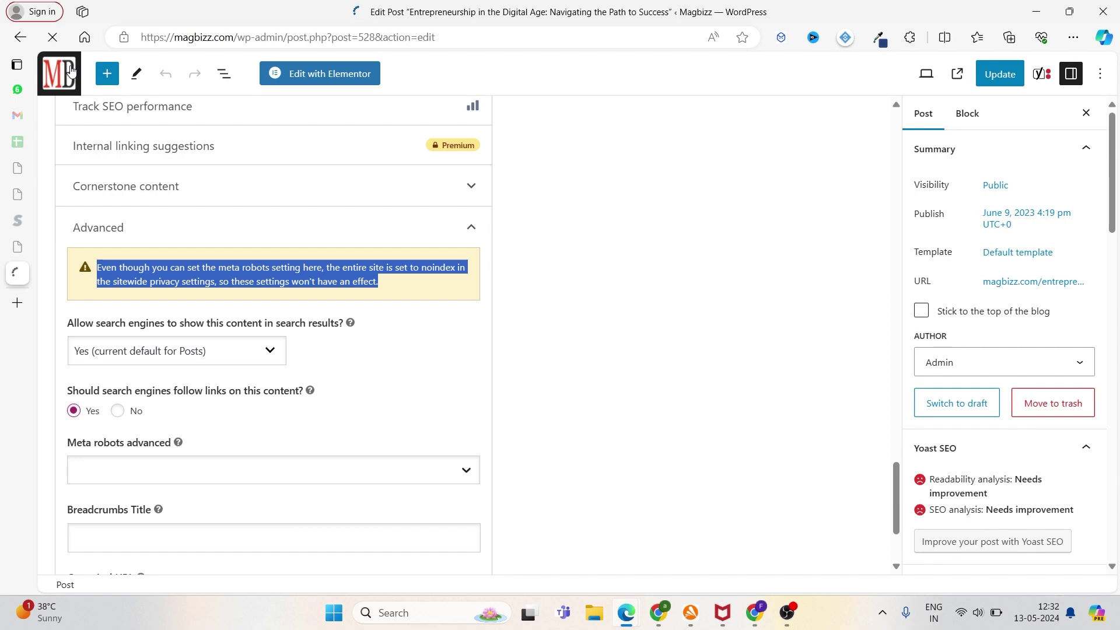
Go through Settings > General to the Reading settings page
scroll(68, 378, down, 5)
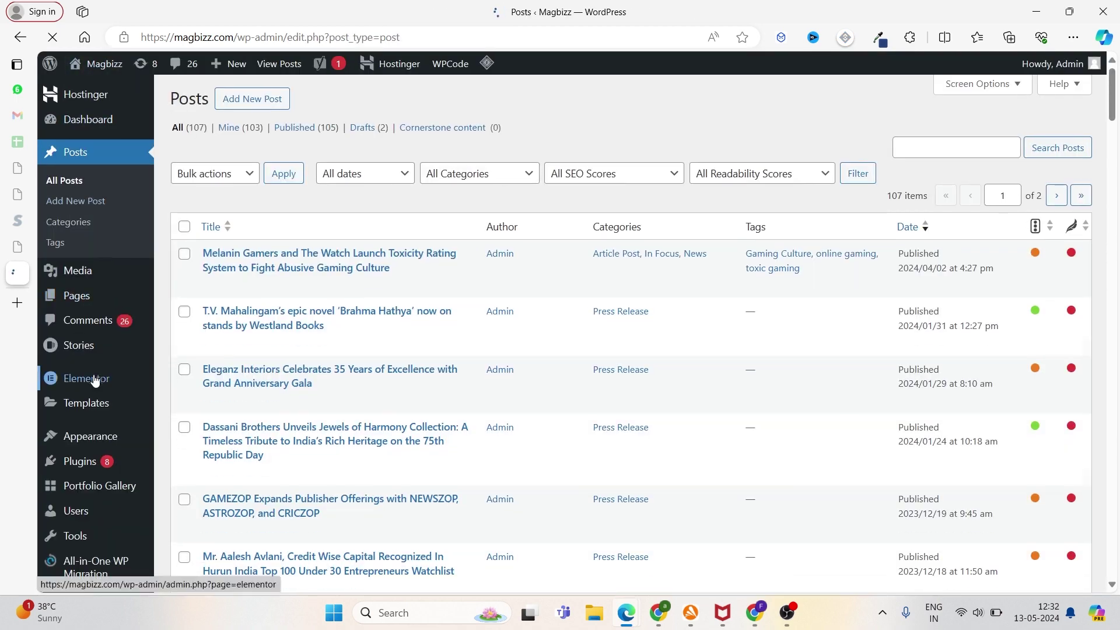
mouse_move(87, 446)
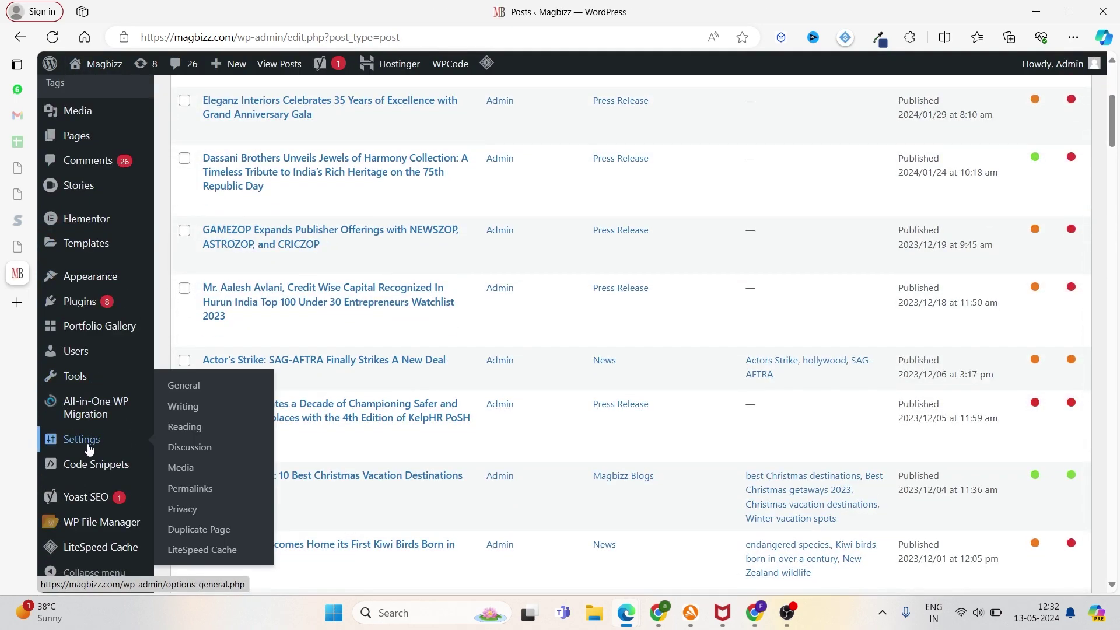
click(187, 390)
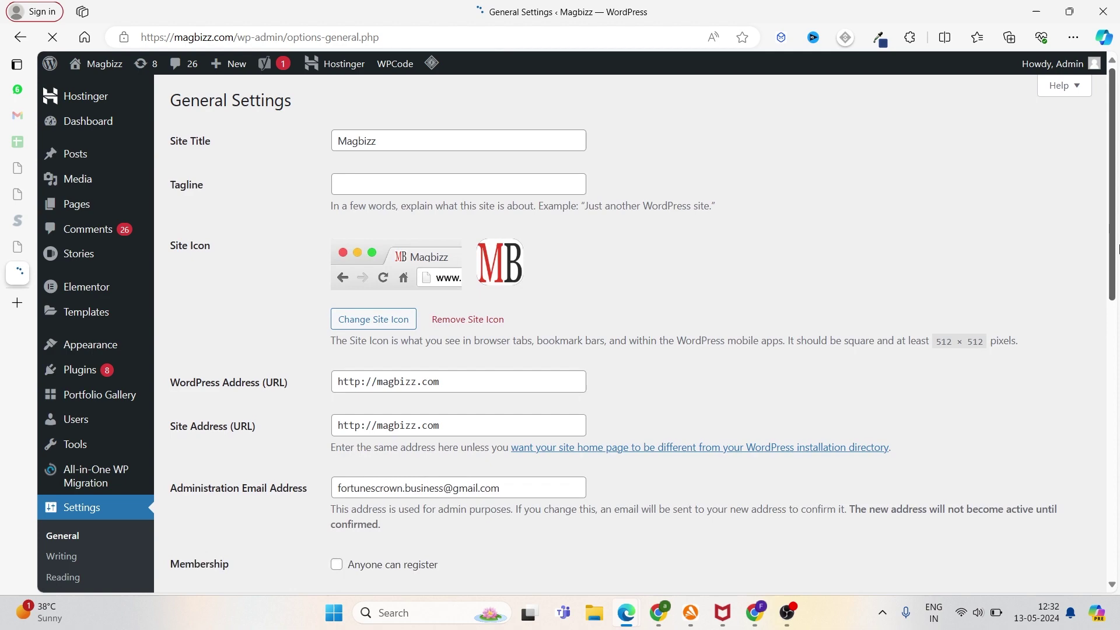
scroll(350, 408, down, 2)
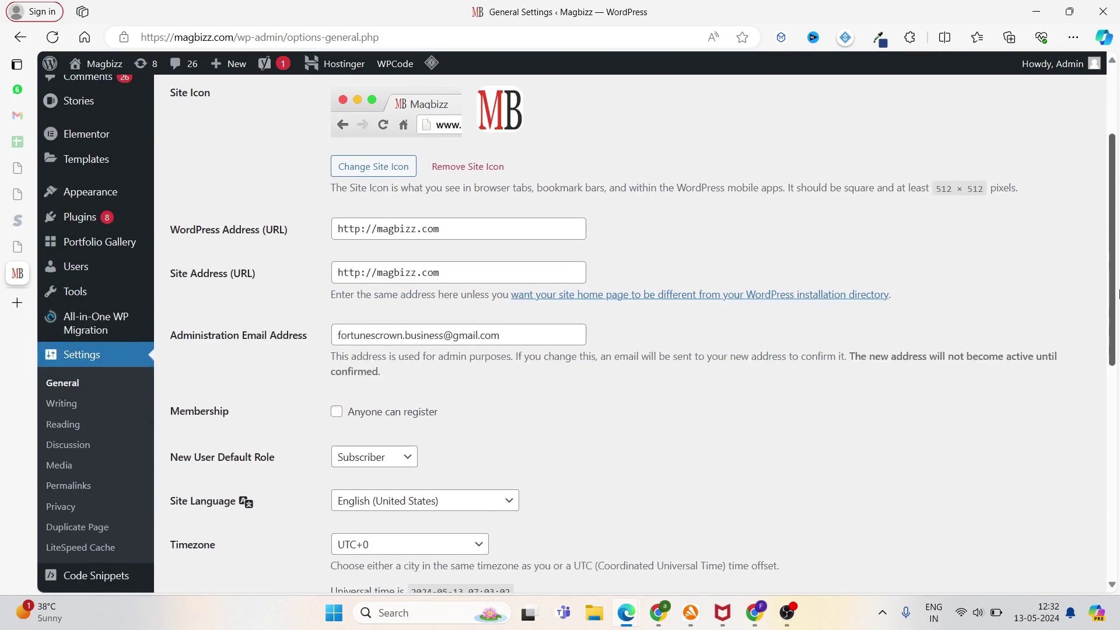
click(82, 424)
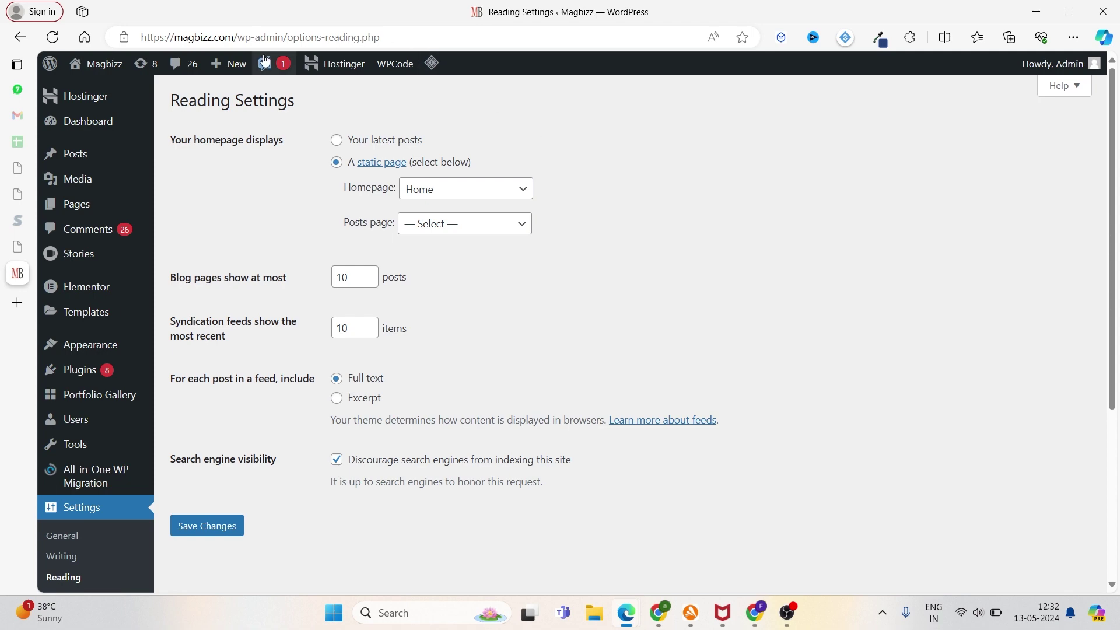
Load the article's page source and highlight 'noindex' in its robots meta tag
click(15, 306)
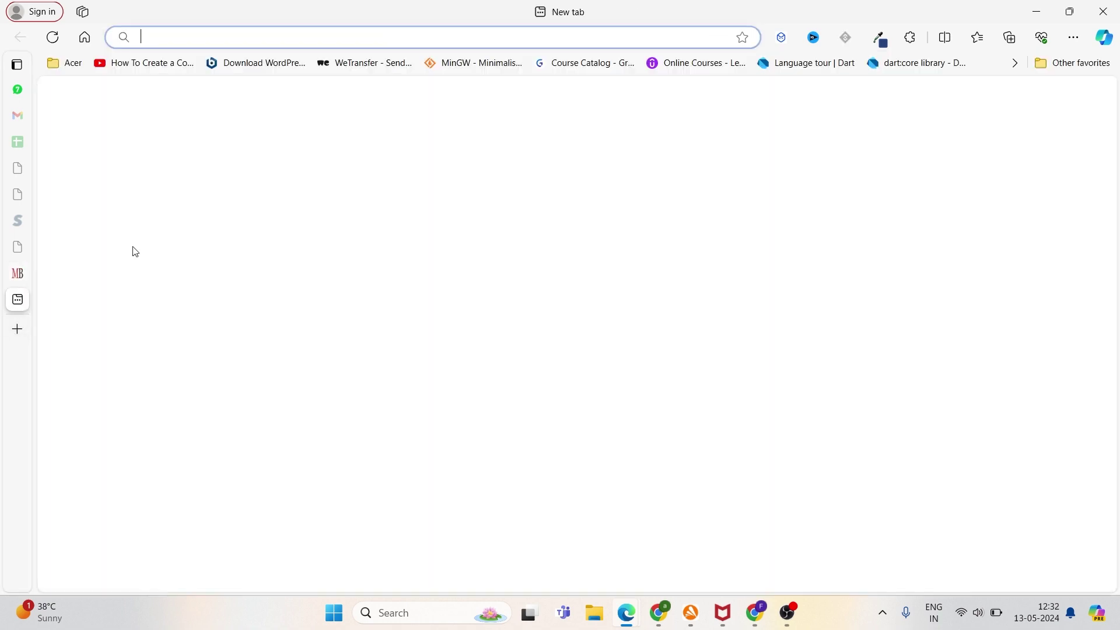
text(https://magbizz.com/entrepreneurship-in-the-digital-age-navigating-the-path-to-success/)
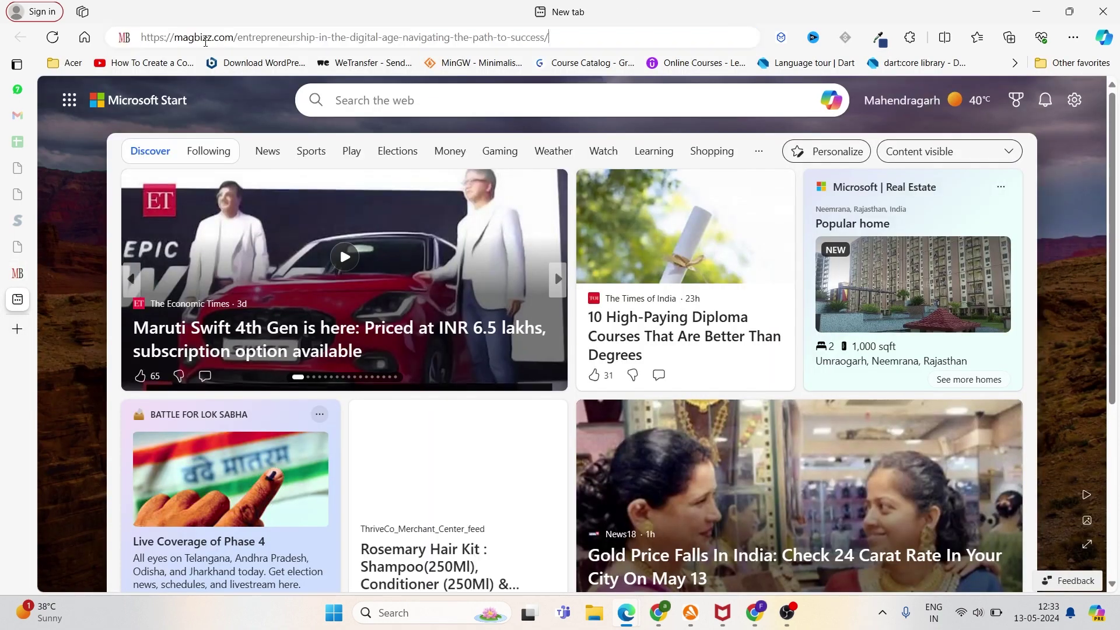
key(Return)
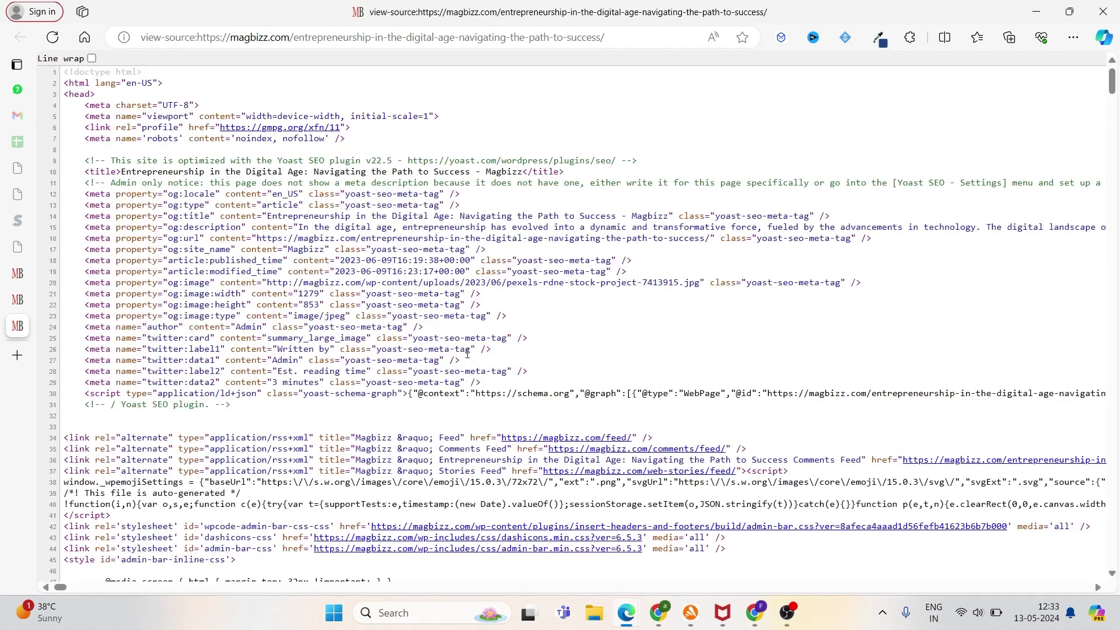
double_click(253, 138)
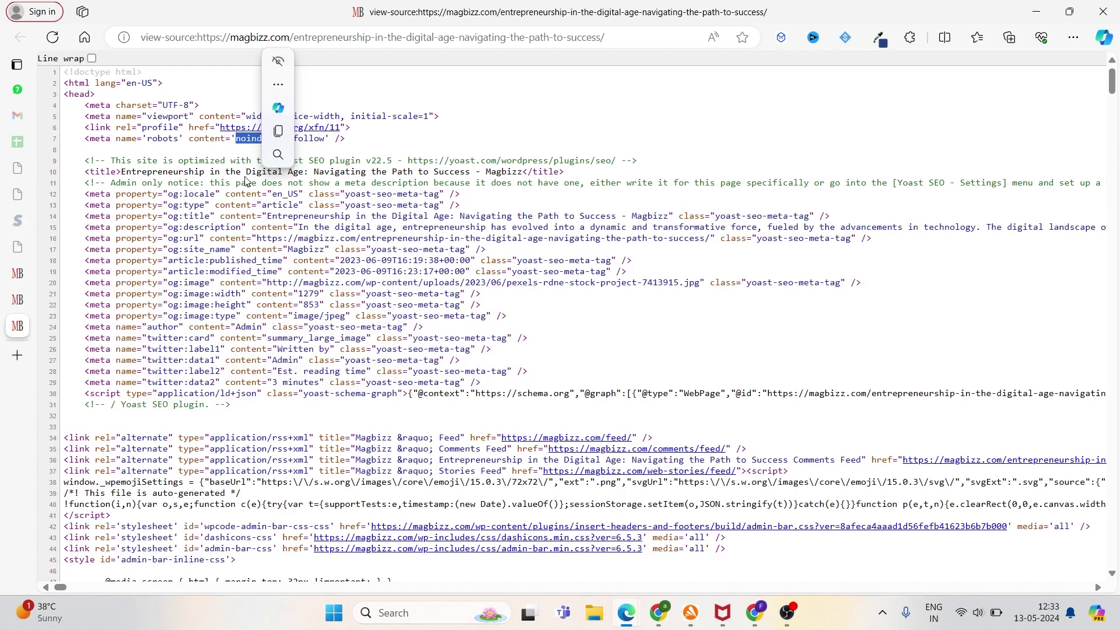
drag(245, 183, 245, 173)
click(430, 143)
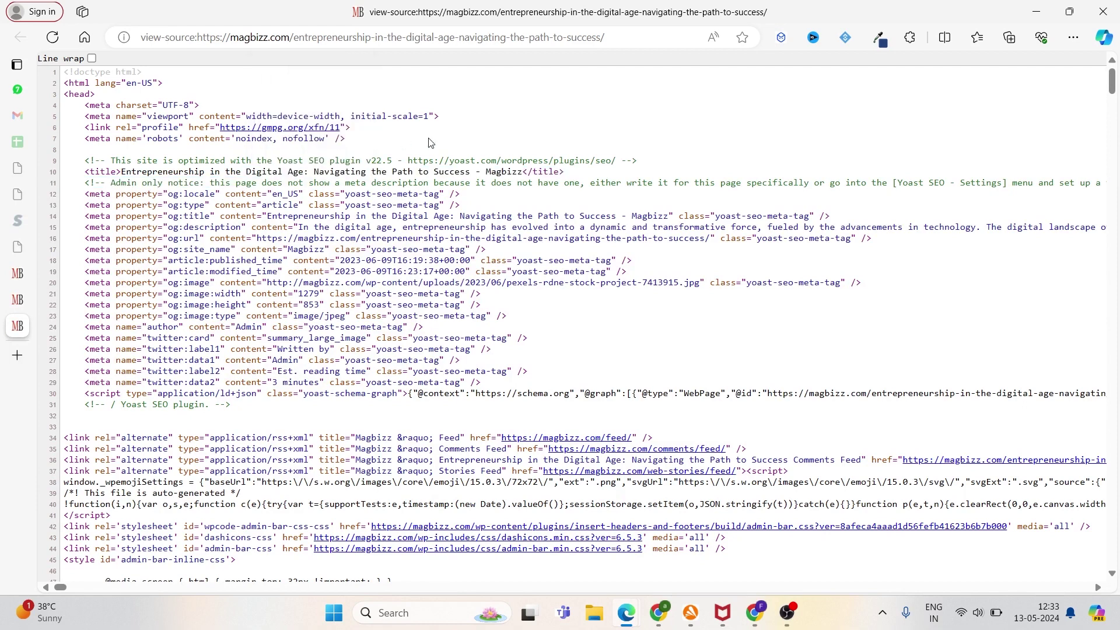
triple_click(298, 143)
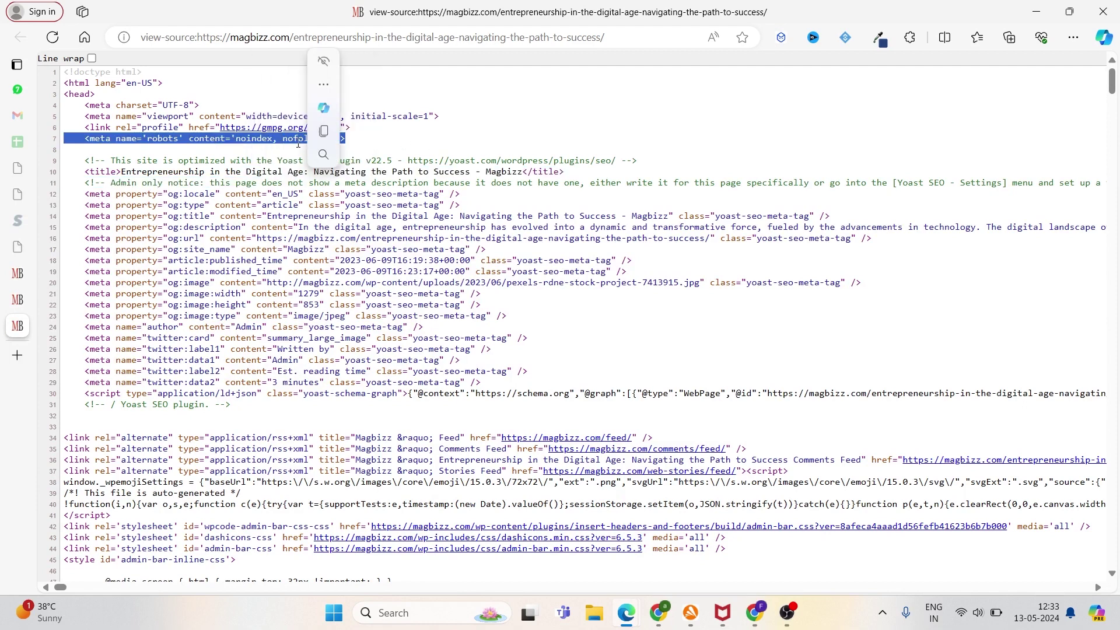
click(412, 143)
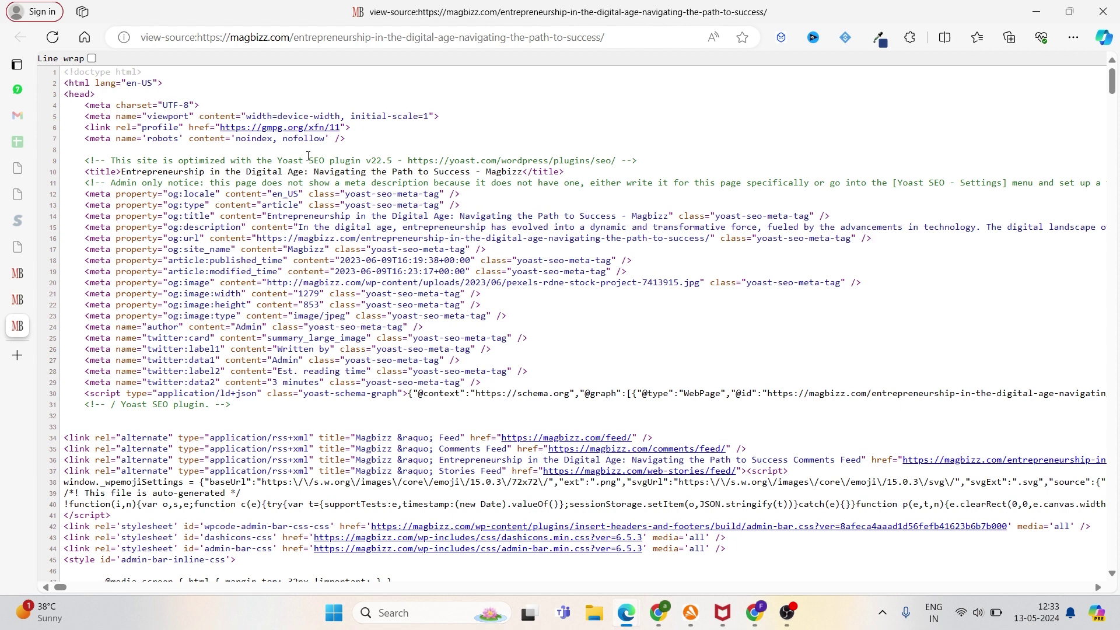
double_click(247, 138)
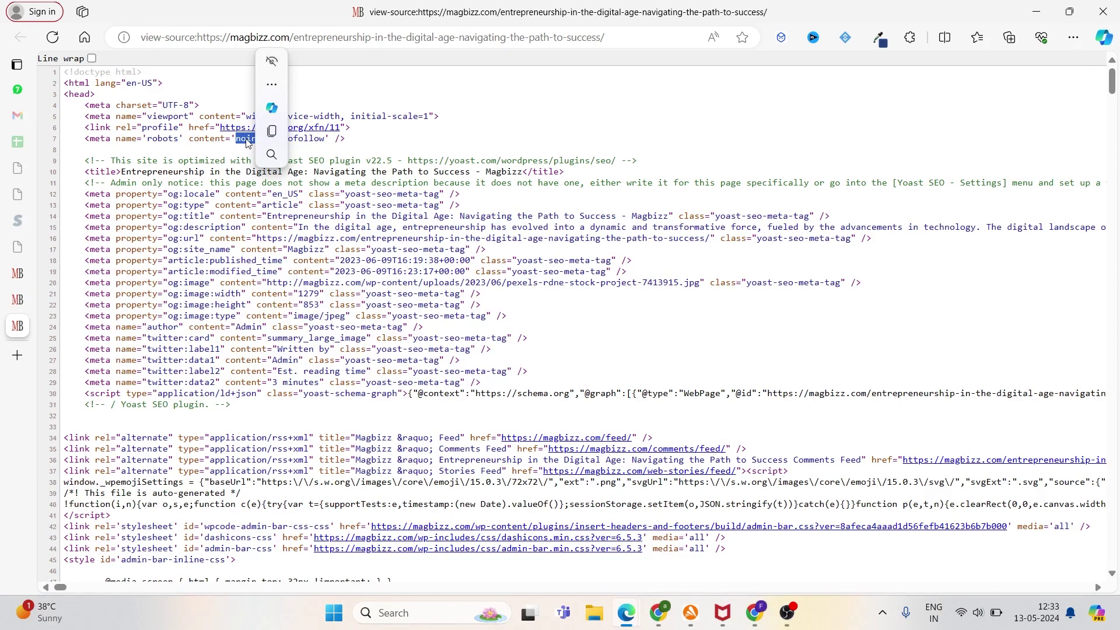
click(19, 300)
Untick 'Discourage search engines from indexing this site' in Reading Settings and save the change
click(17, 274)
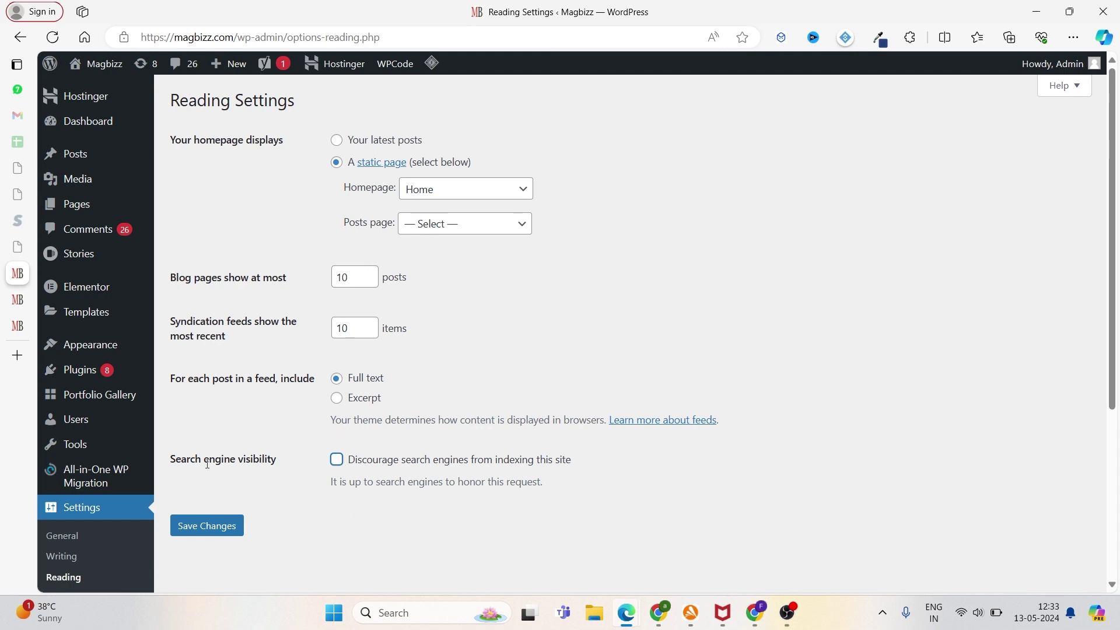
click(232, 458)
click(202, 533)
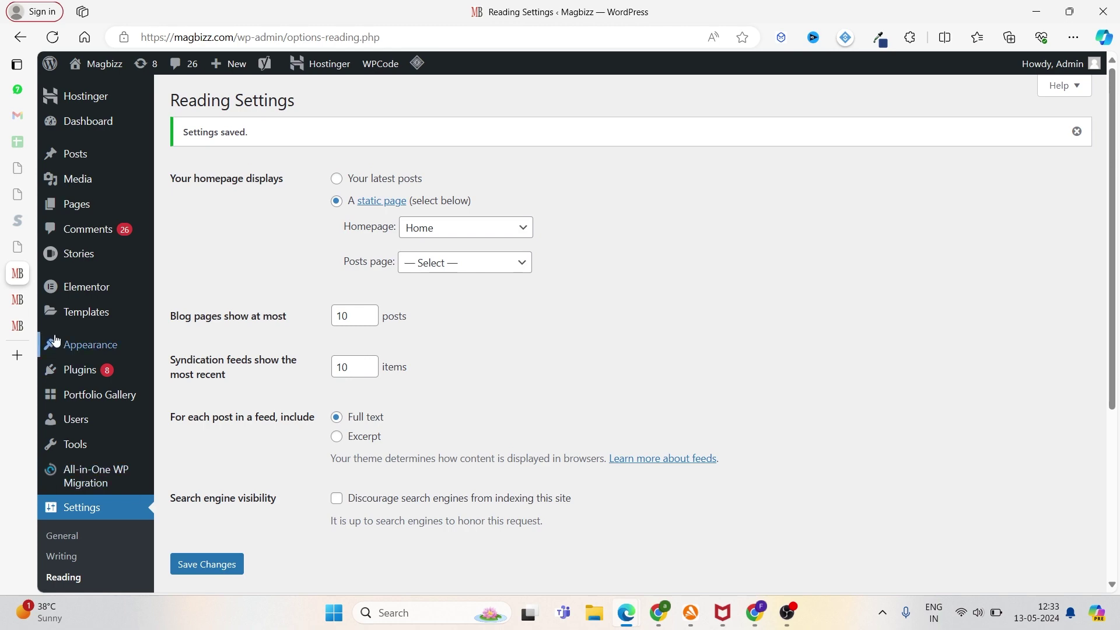
click(18, 325)
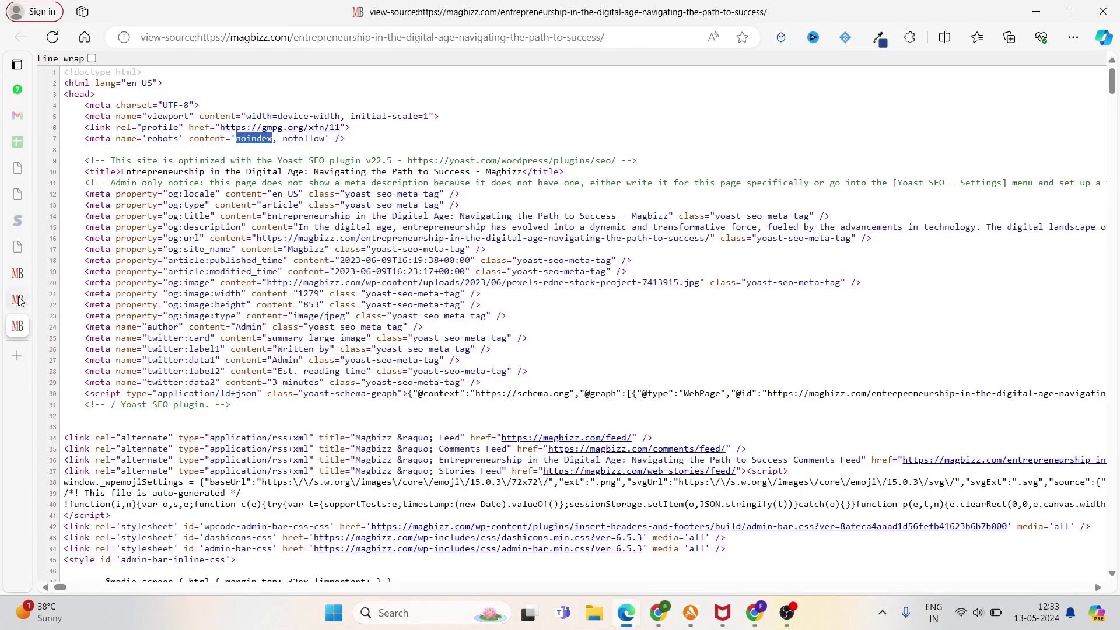
Keep the post's Yoast search-results visibility at 'Yes (current default for Posts)' and update the post
click(18, 299)
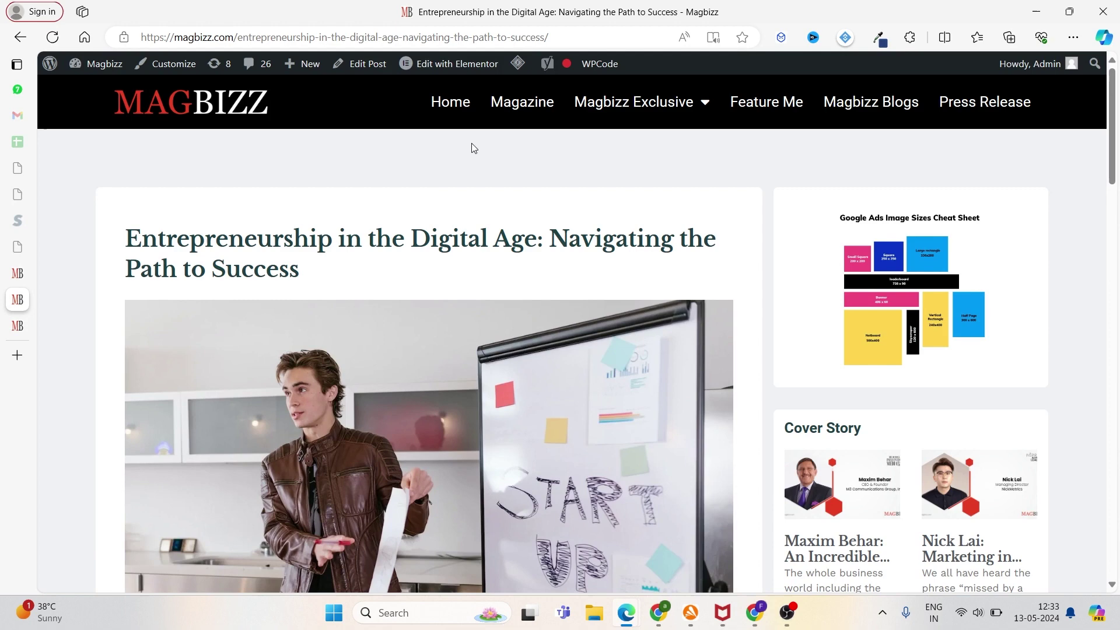
click(360, 65)
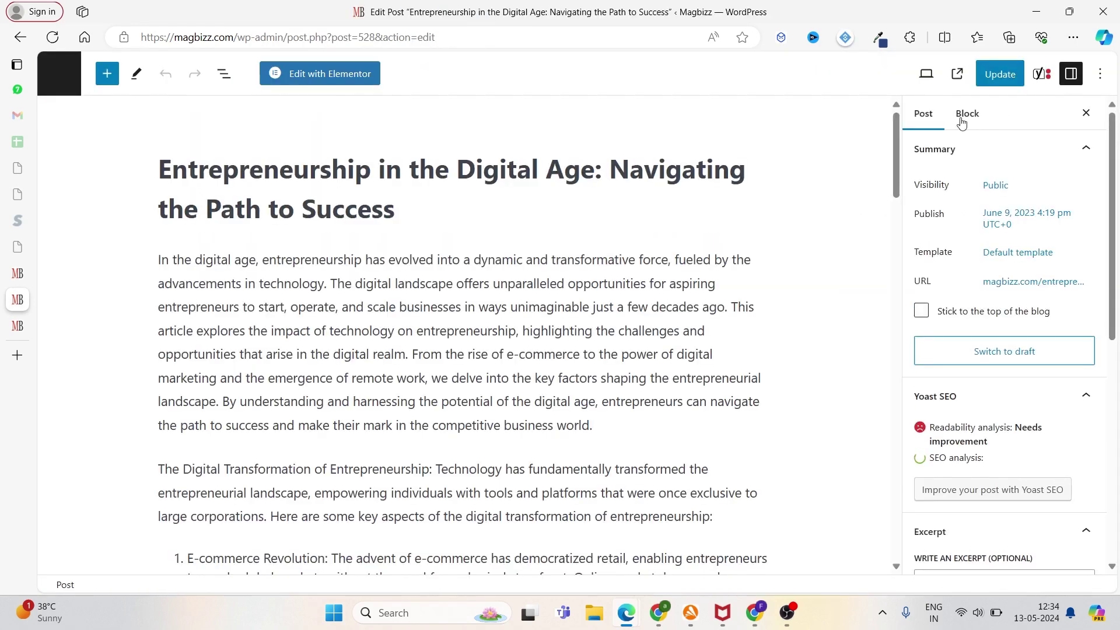
scroll(895, 170, down, 1)
drag(894, 170, 903, 514)
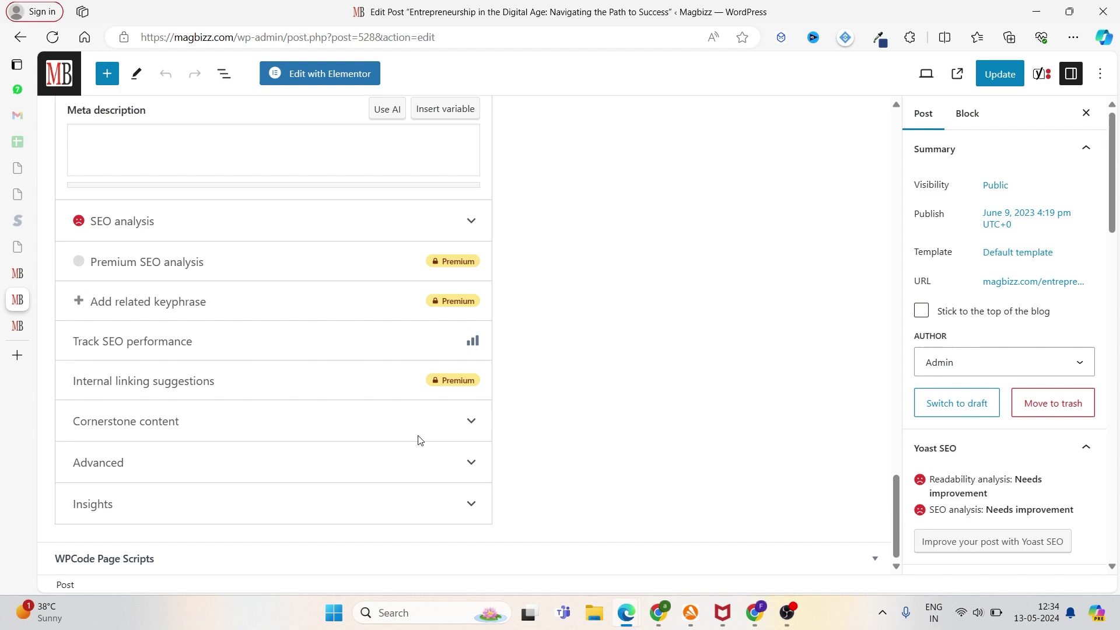
click(198, 467)
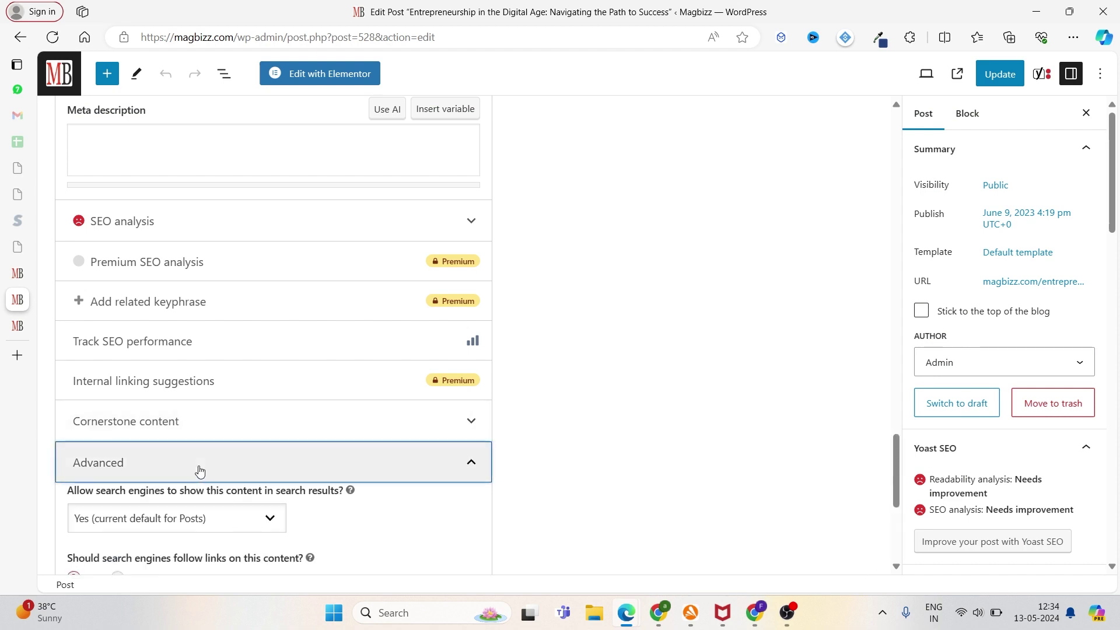
drag(899, 458, 901, 476)
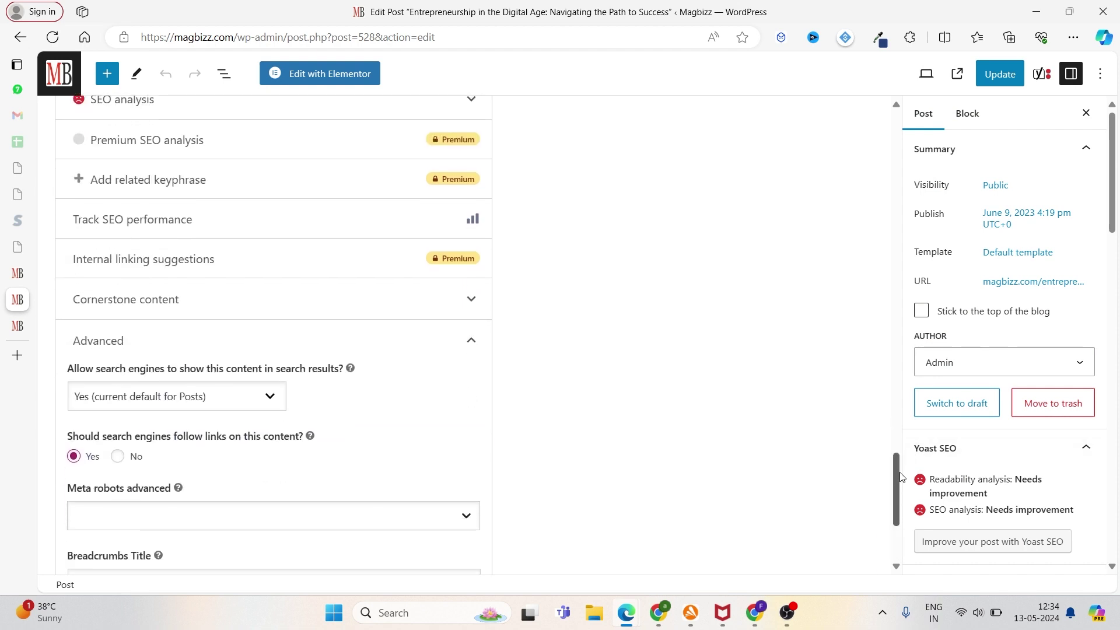
click(188, 404)
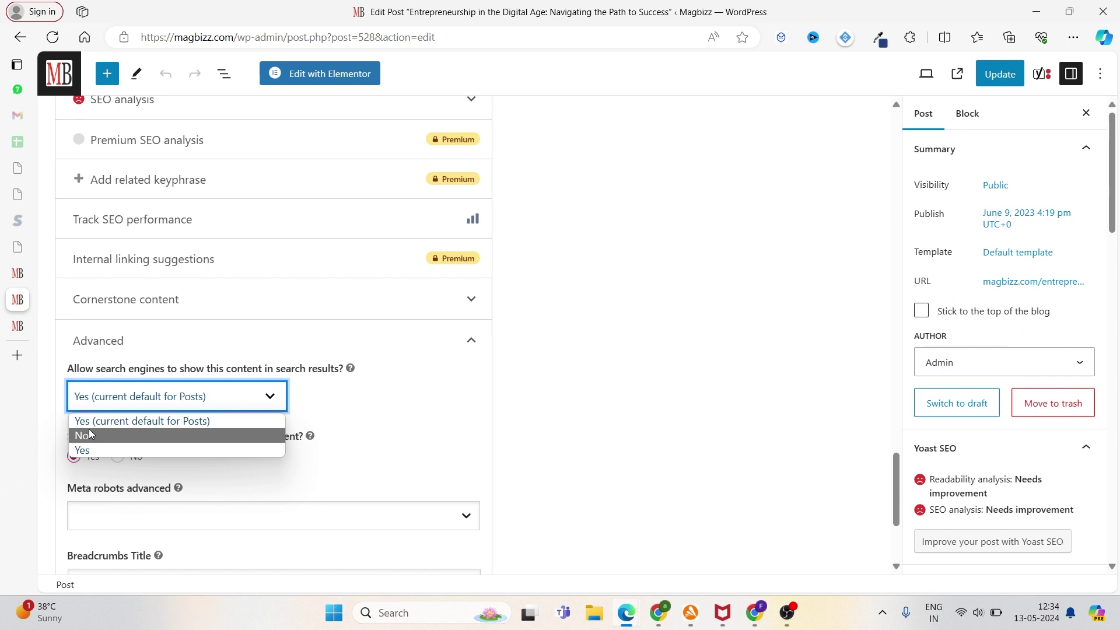
click(605, 280)
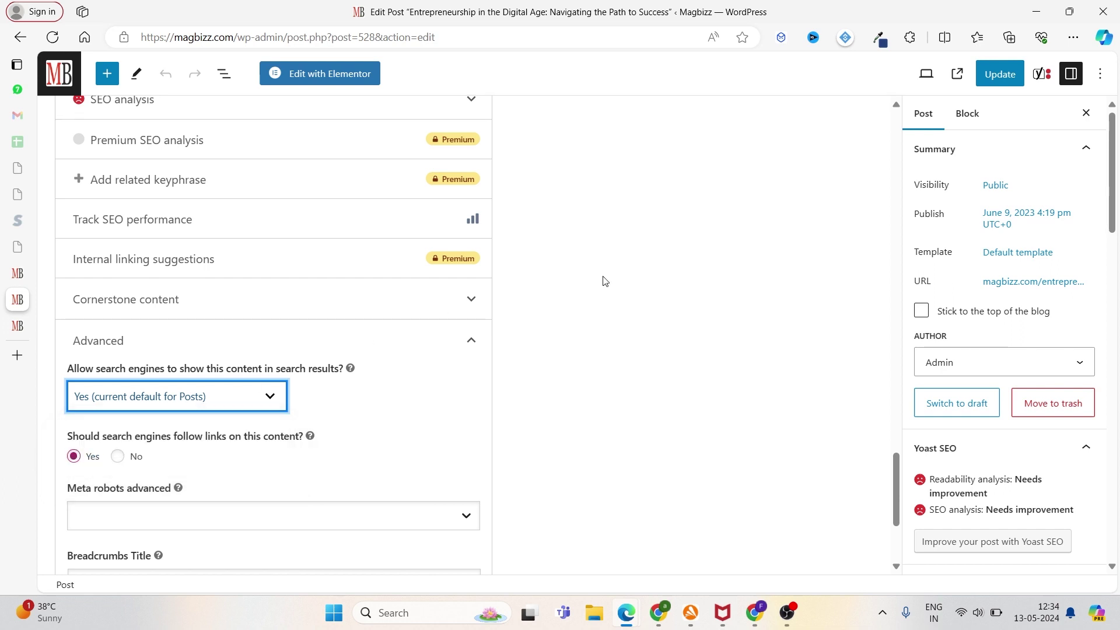
click(999, 74)
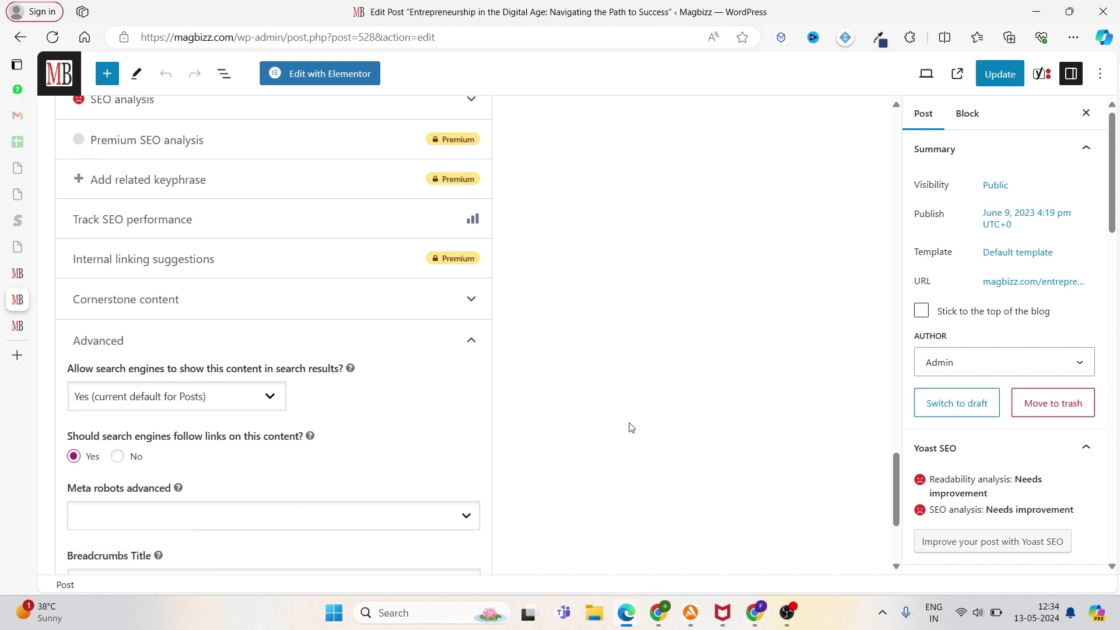
Load the Magbizz homepage, view its source, and highlight 'index' in the robots meta tag
click(17, 273)
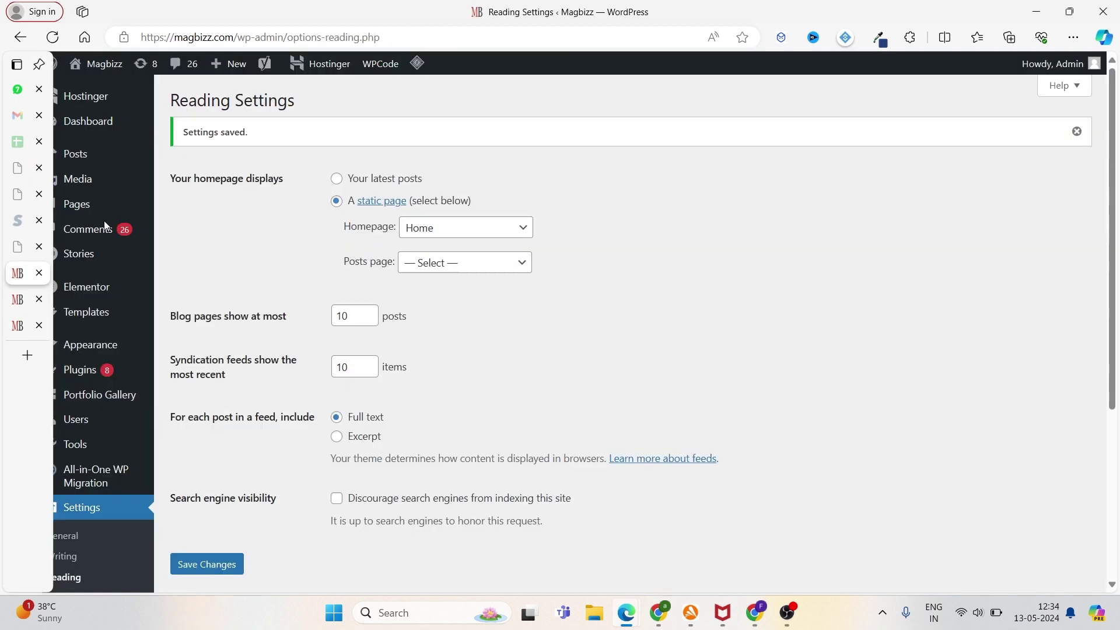
drag(238, 36, 533, 54)
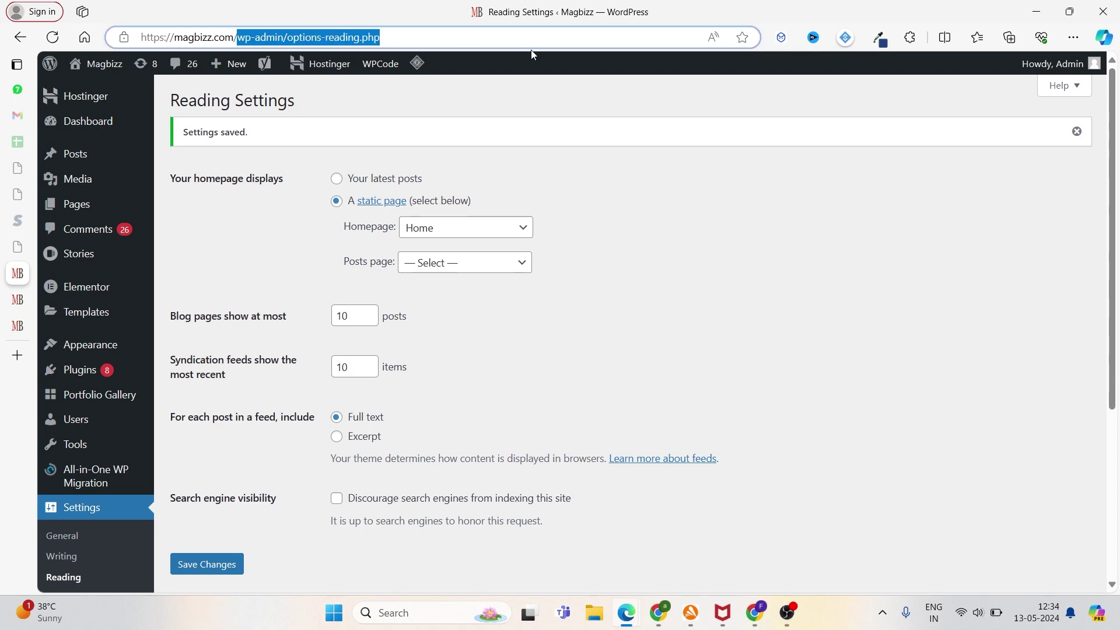
key(BackSpace)
key(Return)
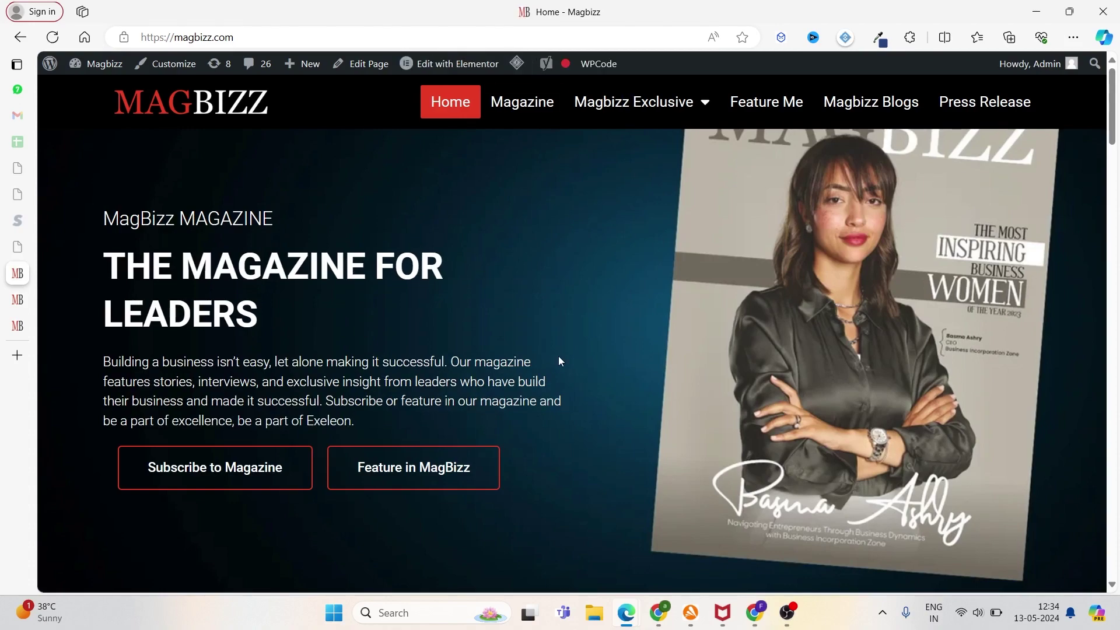
key(ctrl+u)
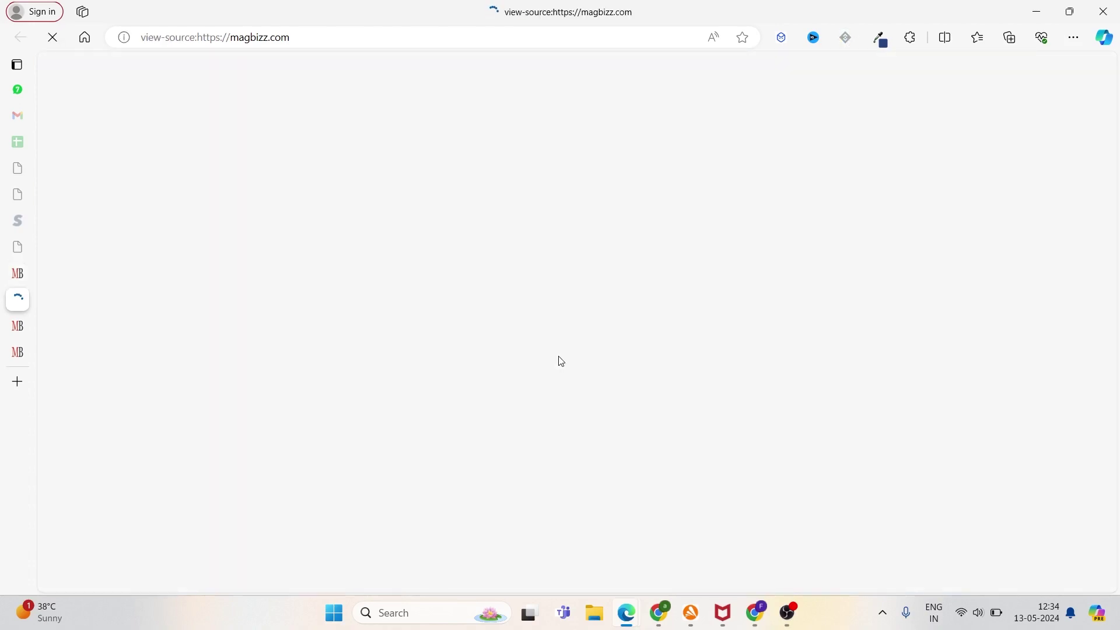
double_click(250, 139)
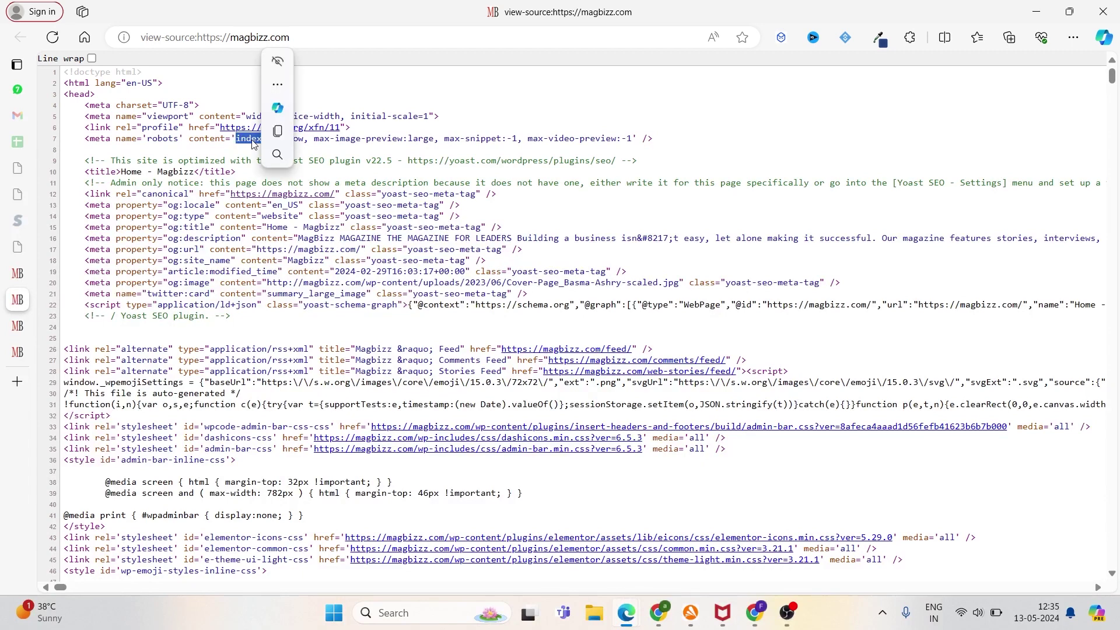
key(ctrl+c)
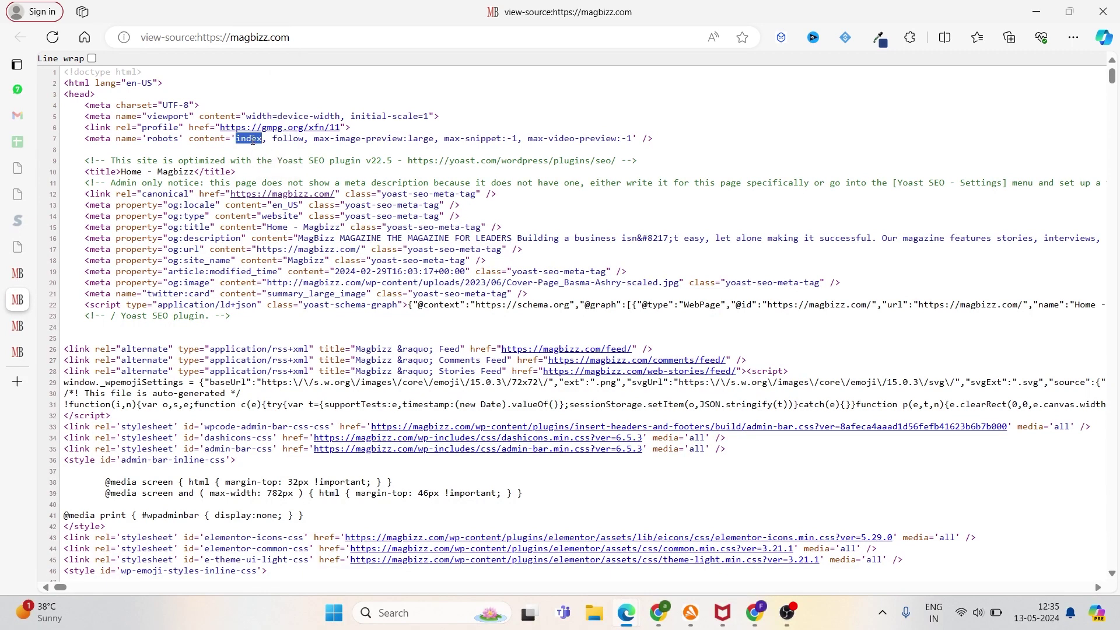
click(704, 330)
Re-inspect the article URL in Search Console and request indexing for it
click(762, 621)
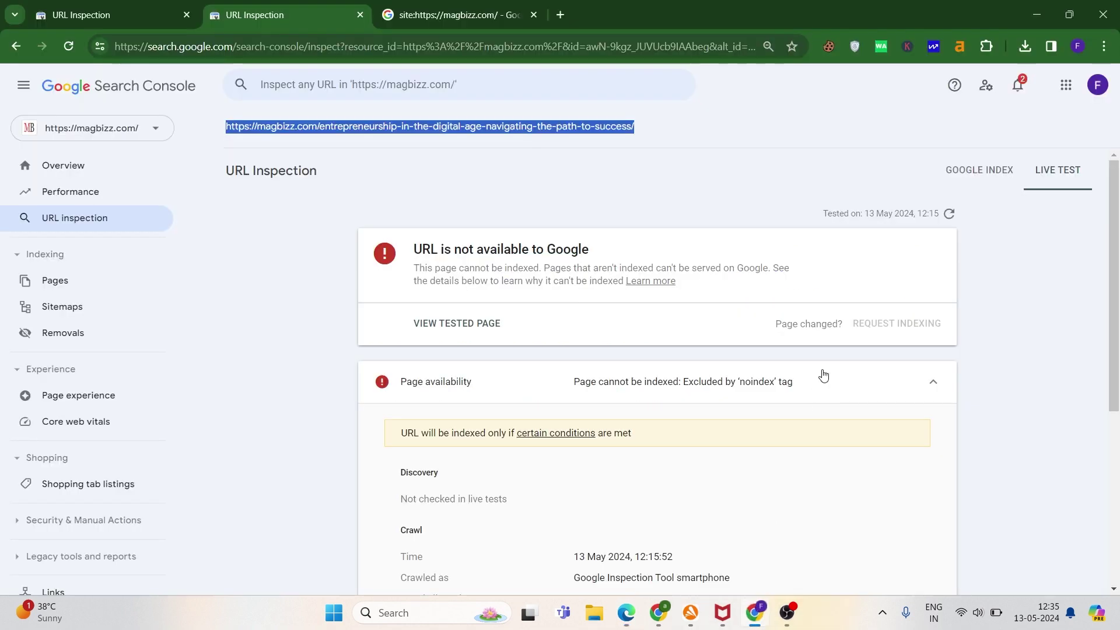
click(442, 86)
key(Down)
key(Return)
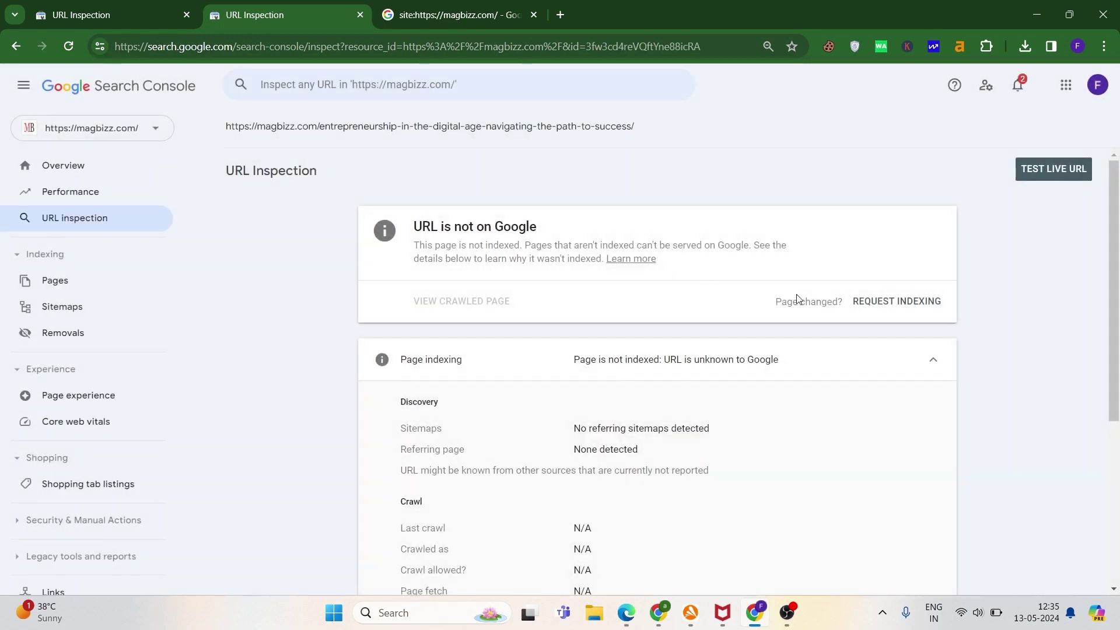
click(919, 305)
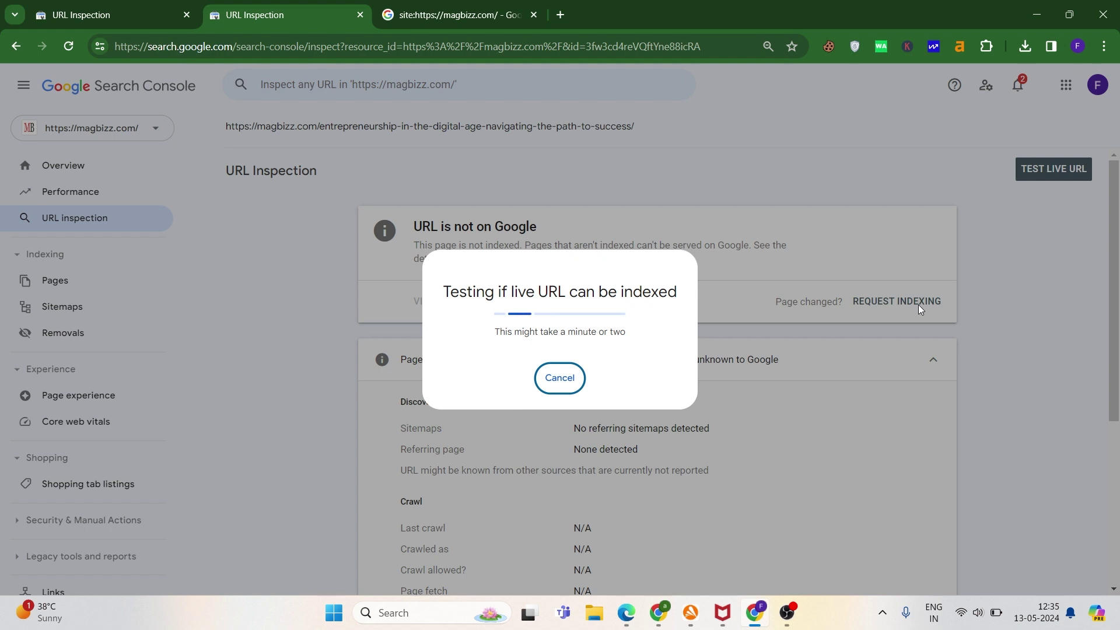
Submit the article's indexing request once the live URL test has finished
key(alt+Left)
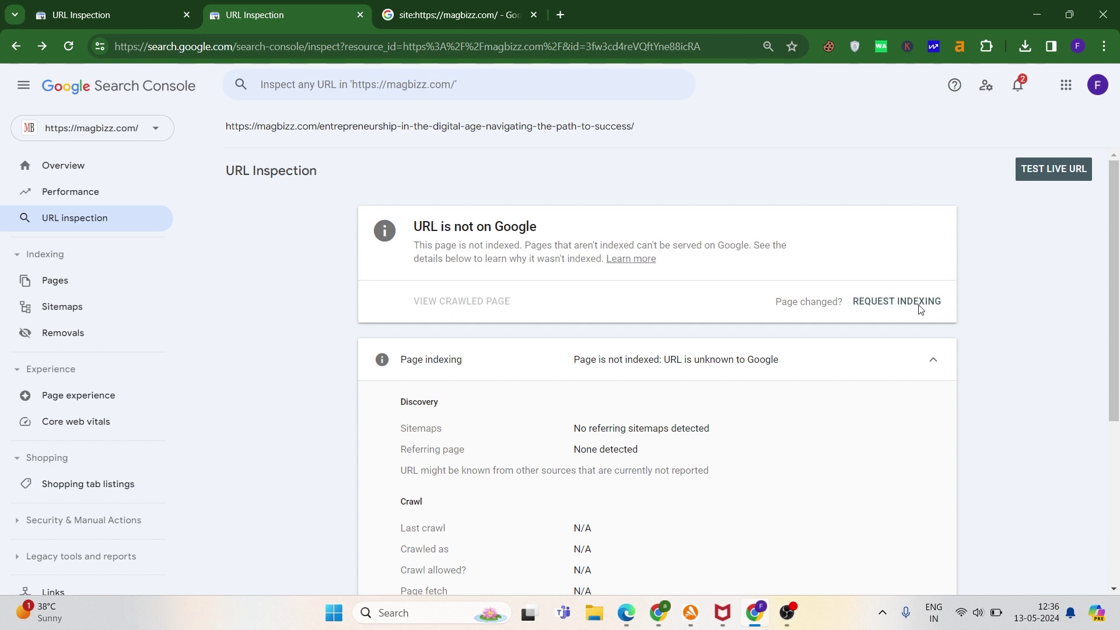
click(919, 309)
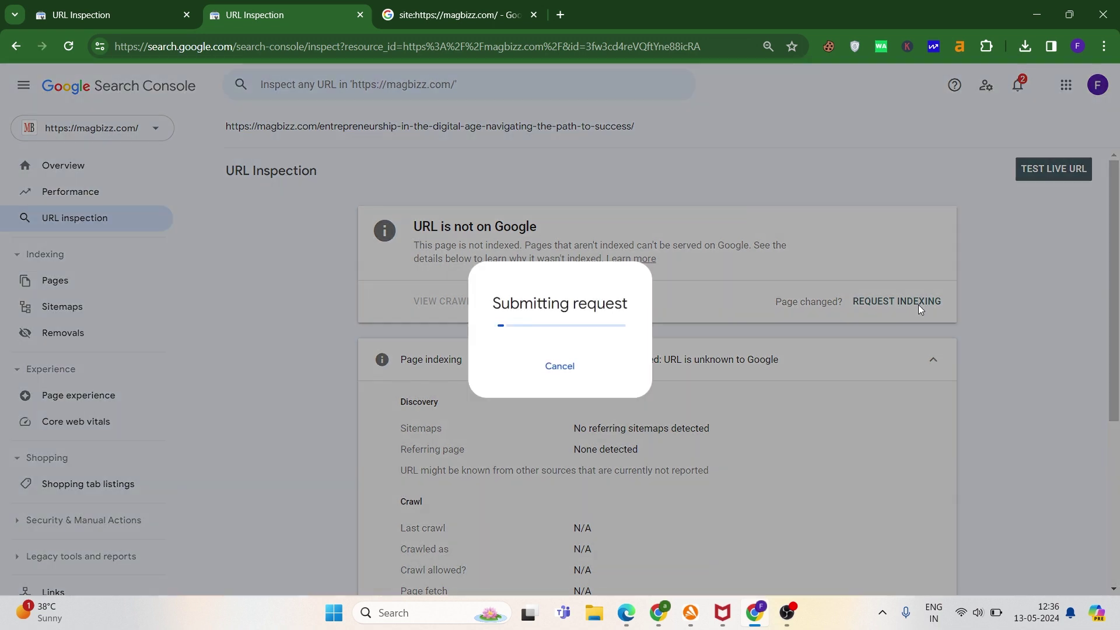